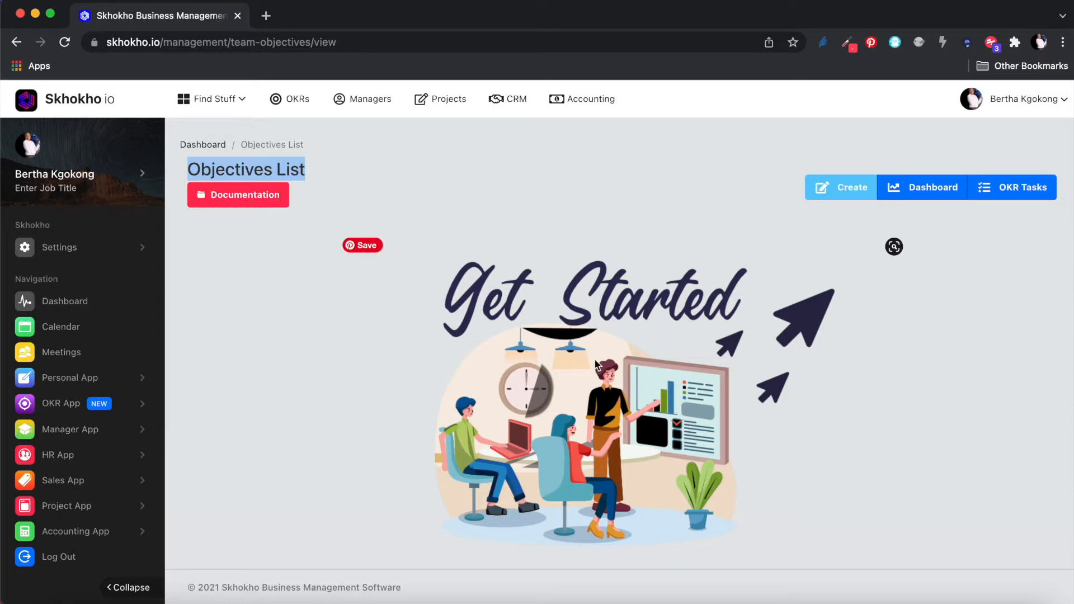
Start a new objective and title it "Increase Social Media Followers on Twitter"
{"action": "left_click", "coordinate": [841, 191]}
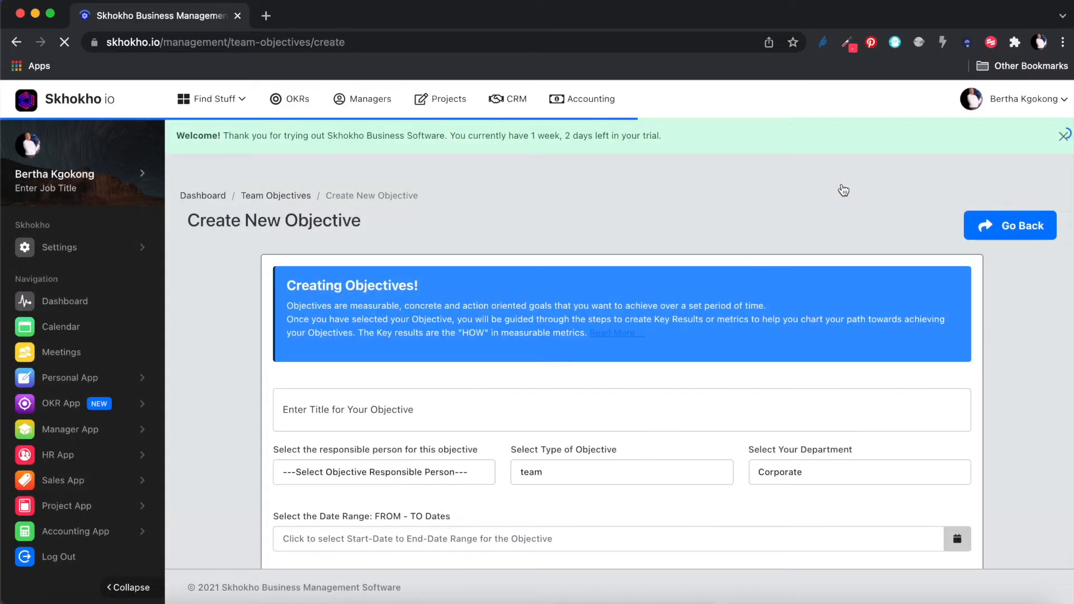
{"action": "left_click", "coordinate": [1065, 136]}
{"action": "scroll", "coordinate": [1053, 270], "scroll_direction": "down", "scroll_amount": 1}
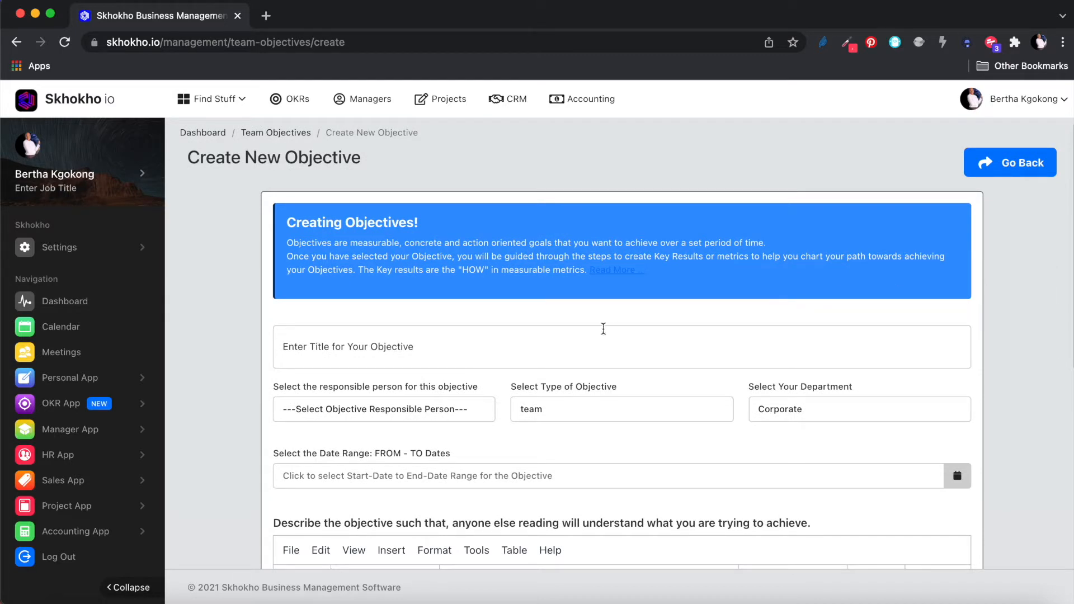
{"action": "left_click", "coordinate": [444, 348]}
{"action": "type", "text": "Social Media"}
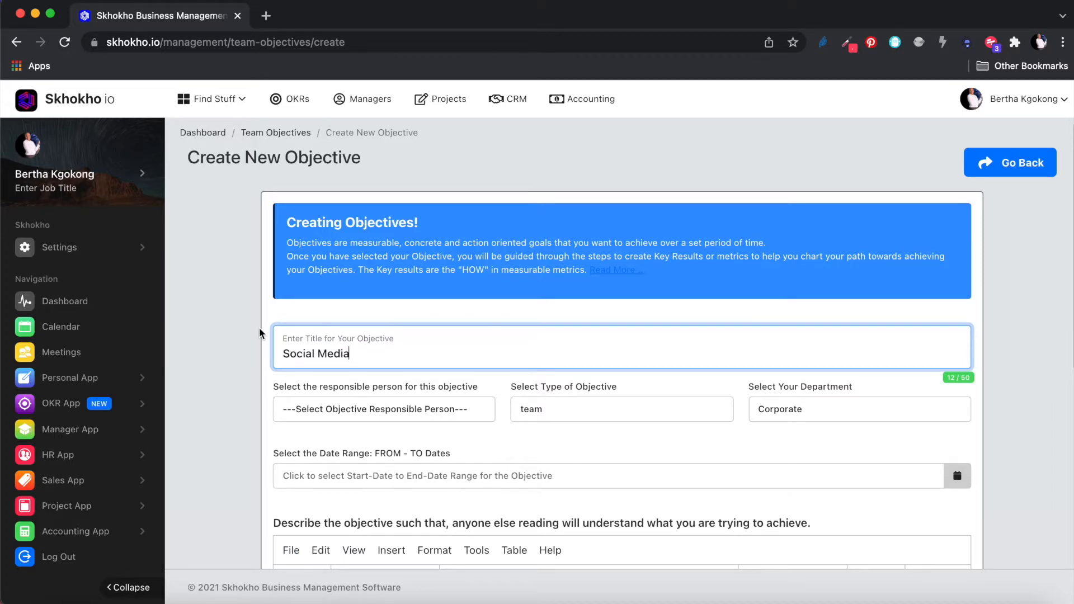
{"action": "left_click", "coordinate": [284, 356]}
{"action": "type", "text": "Increase"}
{"action": "left_click", "coordinate": [422, 355]}
{"action": "type", "text": "Foll"}
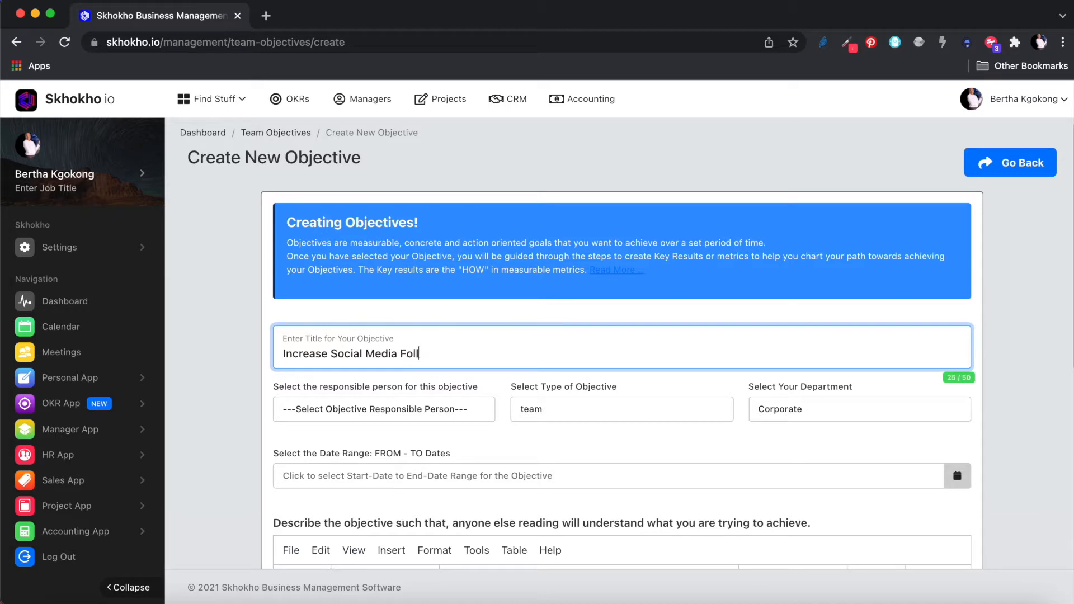
{"action": "type", "text": "owers on Twitter"}
Assign the available team member as the objective's responsible person and keep the objective type as team
{"action": "left_click", "coordinate": [398, 411]}
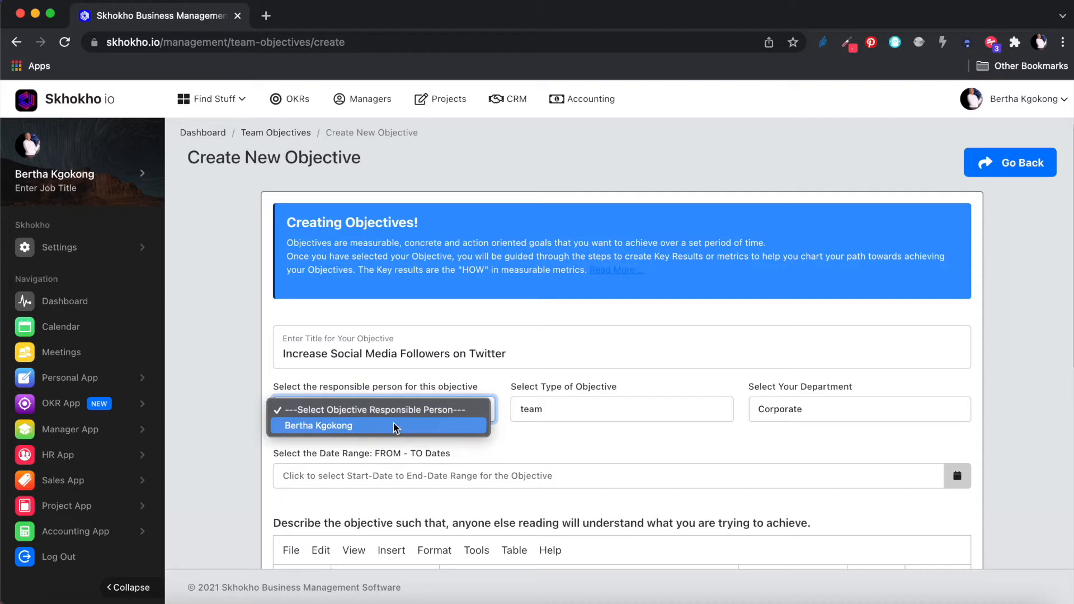
{"action": "left_click", "coordinate": [380, 425]}
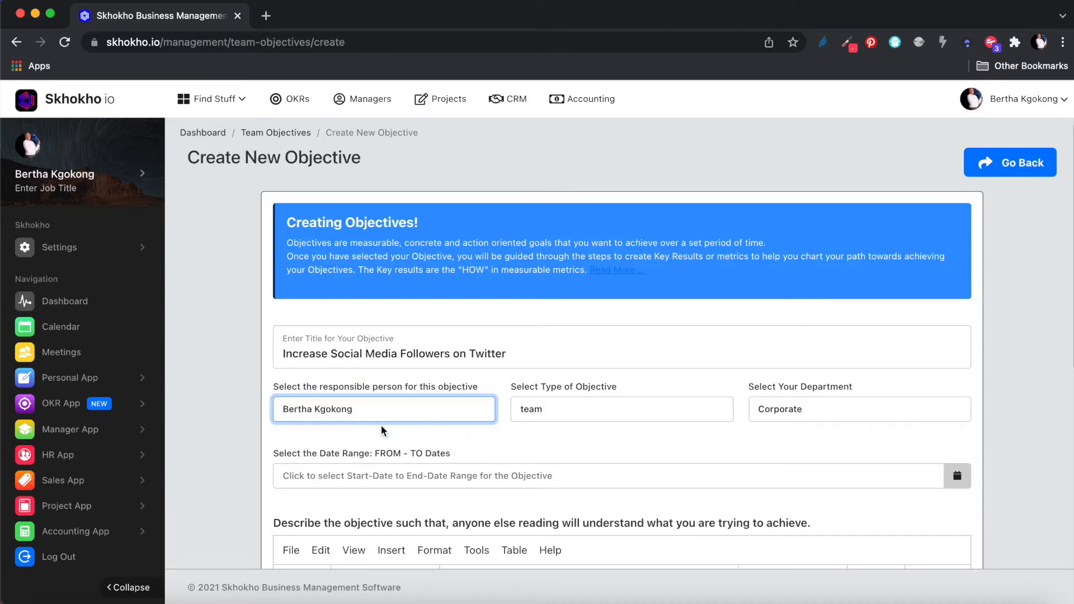
{"action": "scroll", "coordinate": [519, 424], "scroll_direction": "down", "scroll_amount": 1}
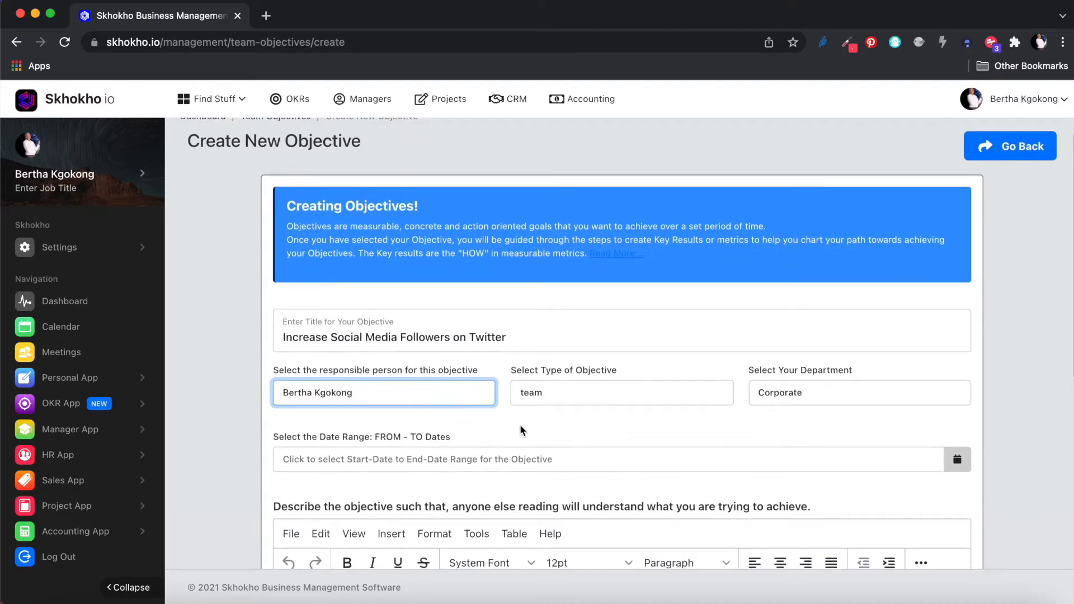
{"action": "left_click", "coordinate": [542, 401]}
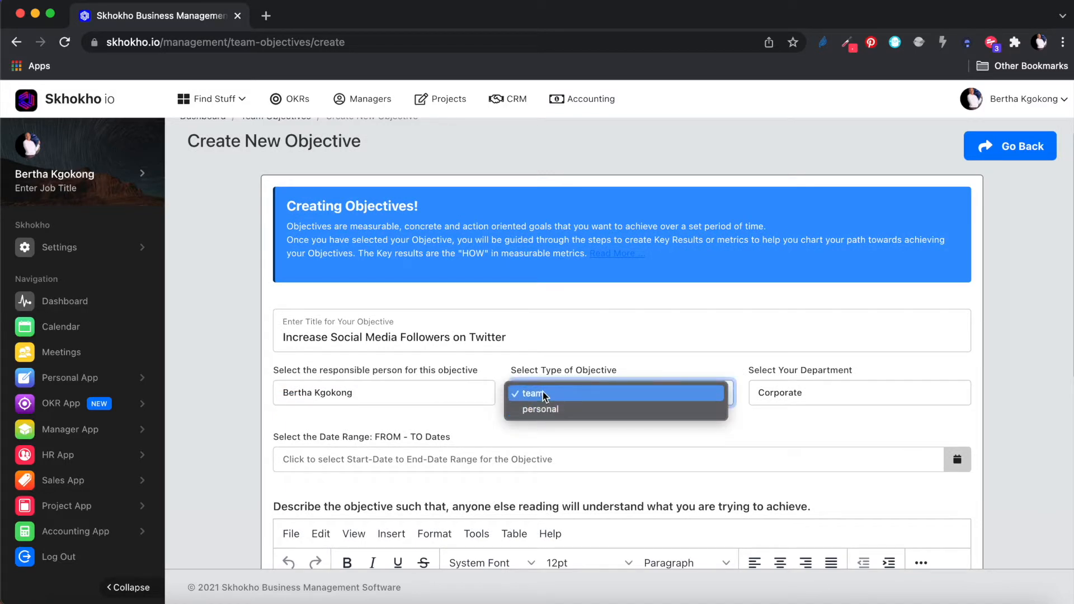
{"action": "left_click", "coordinate": [541, 397]}
Set the objective's department to Engineering and its date range to 10 January 2022 - 30 April 2022
{"action": "left_click", "coordinate": [801, 392]}
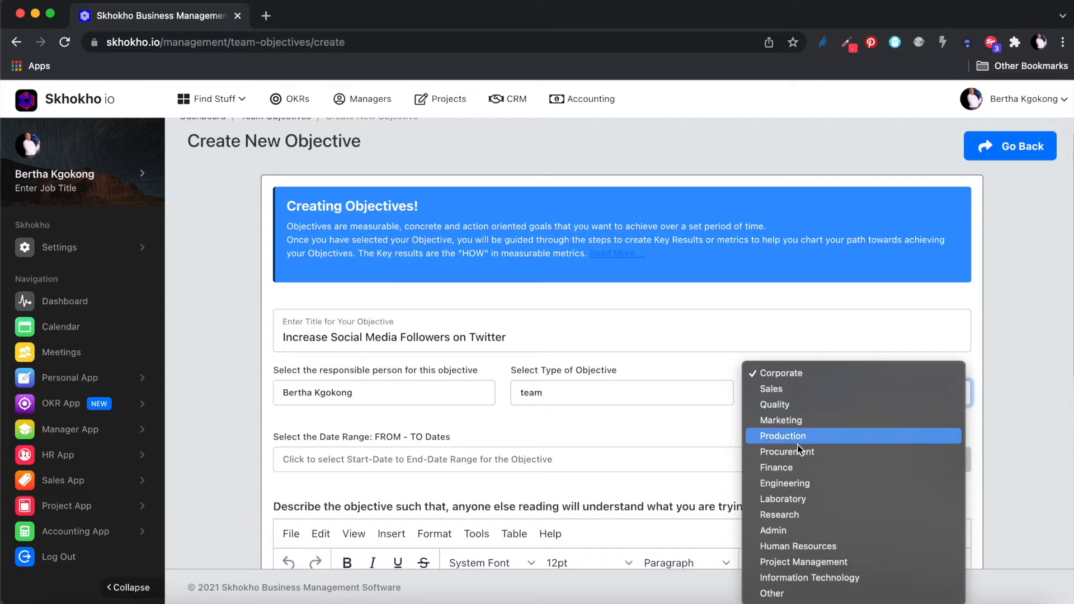
{"action": "left_click", "coordinate": [794, 484]}
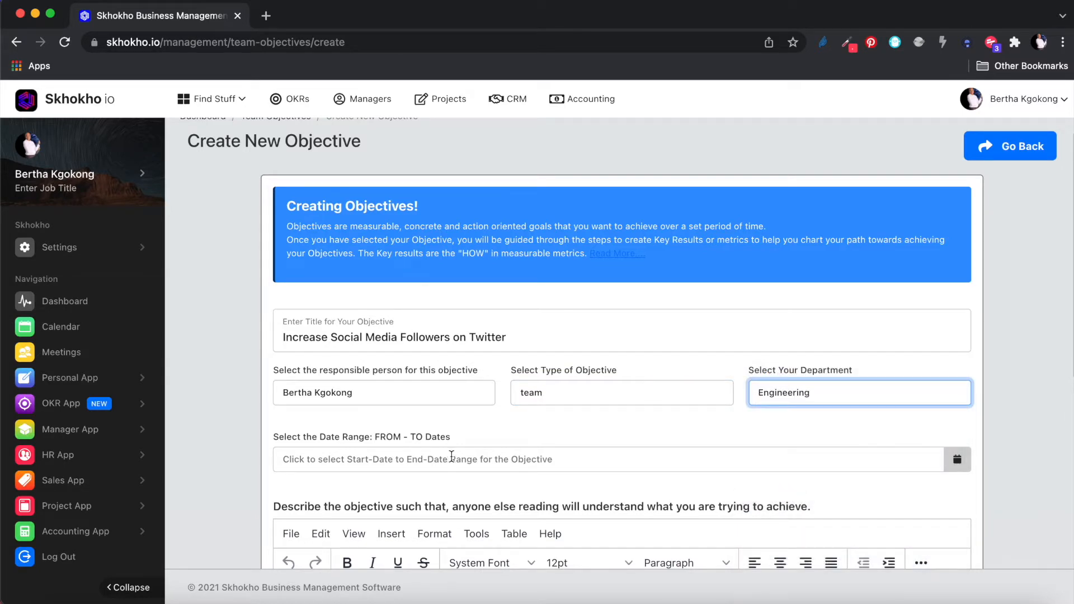
{"action": "left_click", "coordinate": [427, 460]}
{"action": "scroll", "coordinate": [439, 470], "scroll_direction": "down", "scroll_amount": 5}
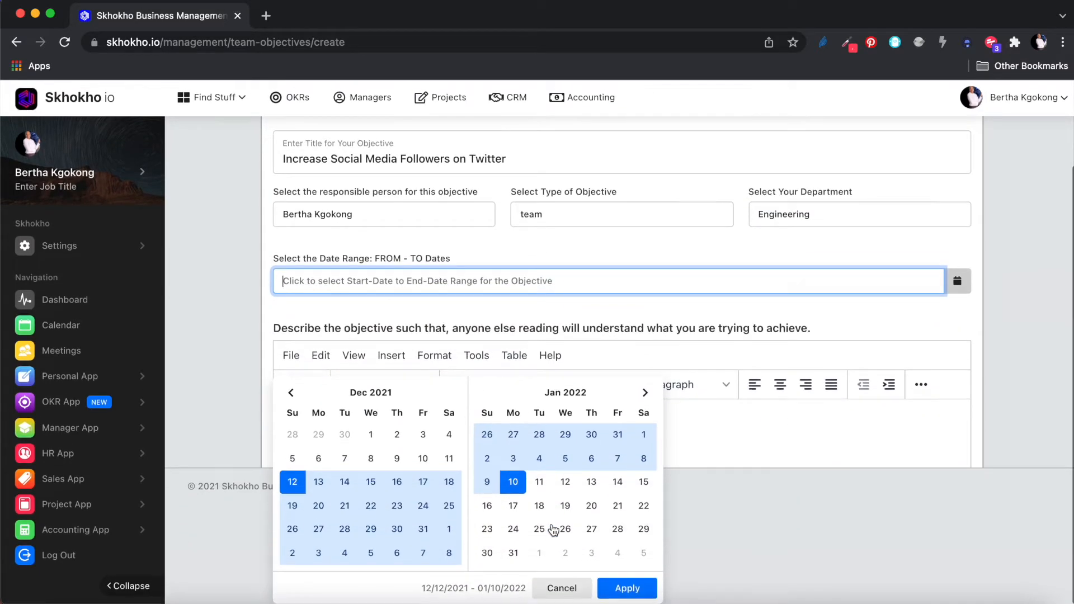
{"action": "left_click", "coordinate": [513, 481]}
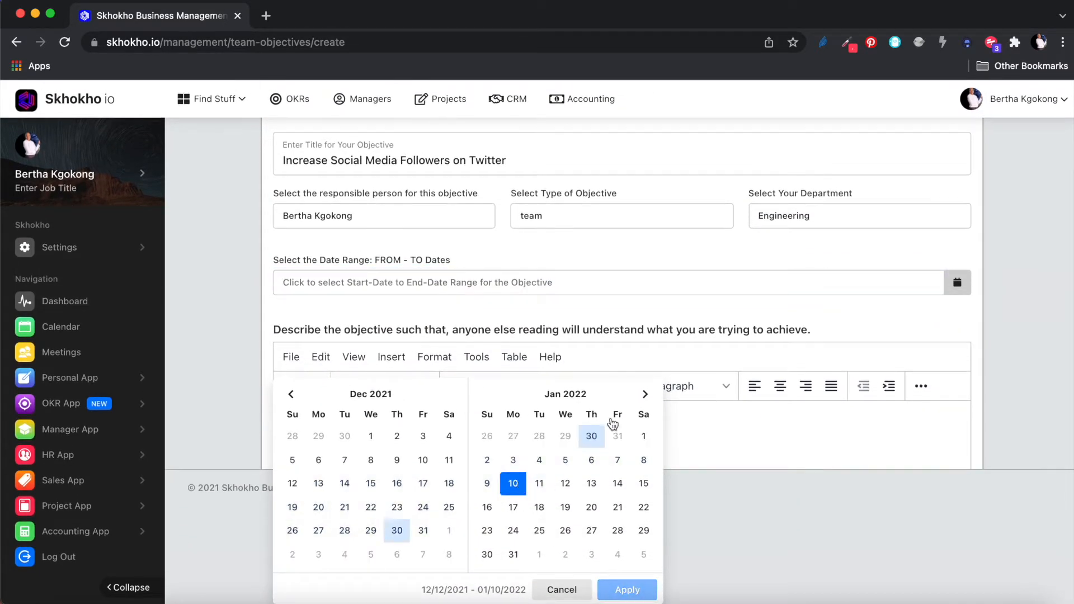
{"action": "left_click", "coordinate": [647, 395]}
{"action": "left_click", "coordinate": [647, 395]}
{"action": "left_click", "coordinate": [647, 395]}
{"action": "left_click", "coordinate": [644, 531]}
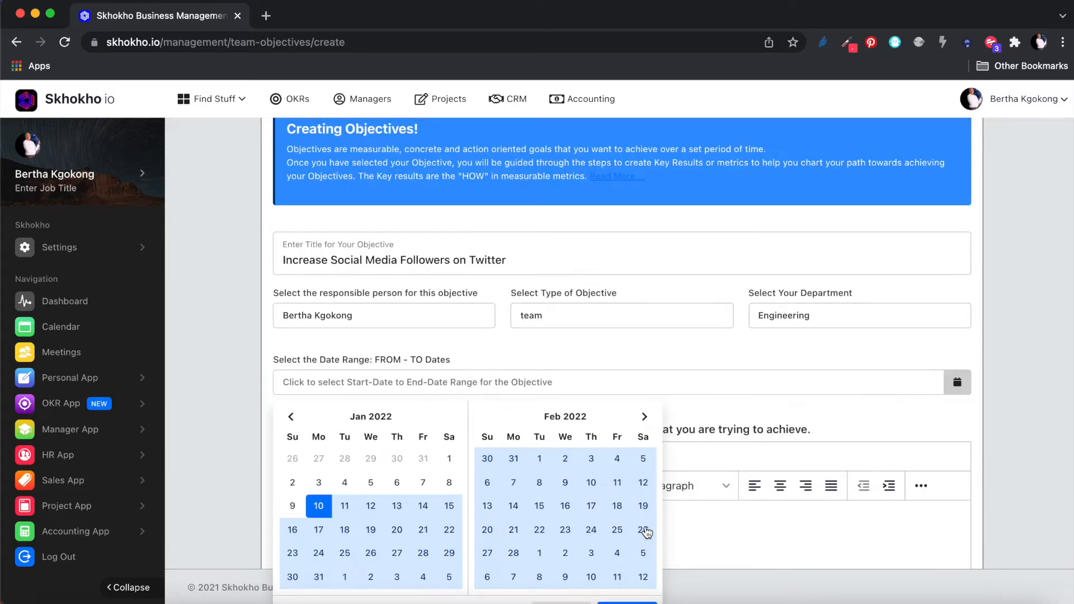
{"action": "scroll", "coordinate": [645, 532], "scroll_direction": "down", "scroll_amount": 1}
{"action": "left_click", "coordinate": [627, 585]}
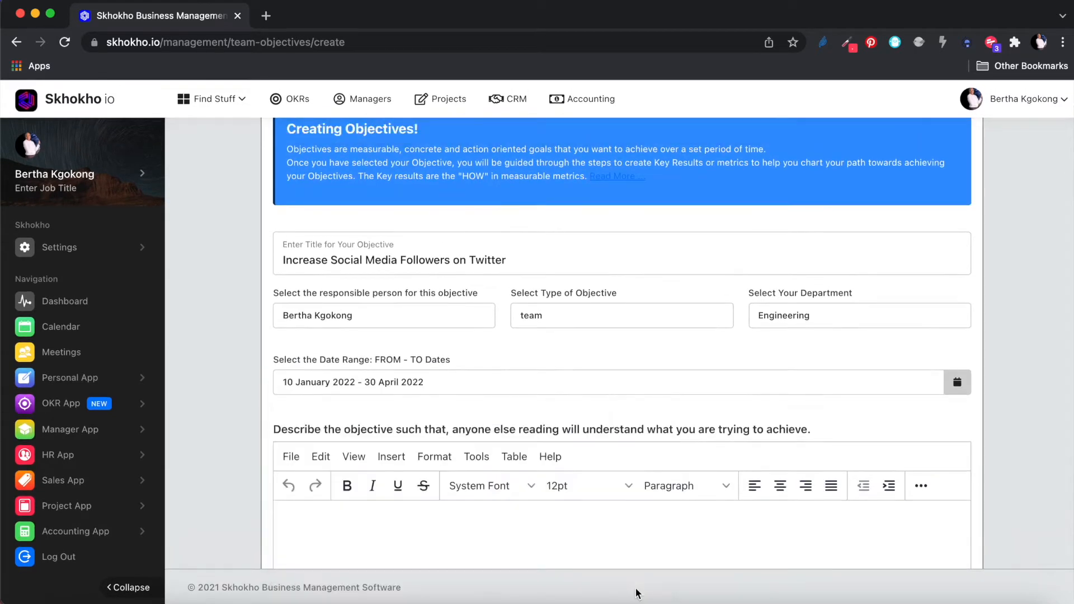
Fill the objective's description with two paragraphs of "Lorem ipsum dolor sit amet" placeholder text
{"action": "scroll", "coordinate": [1033, 432], "scroll_direction": "down", "scroll_amount": 4}
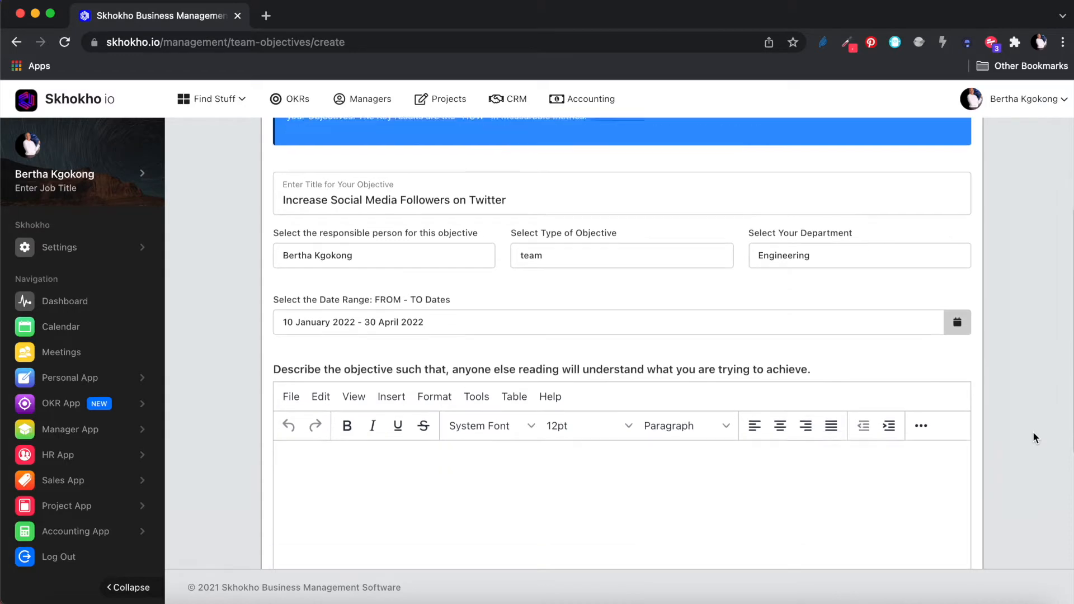
{"action": "scroll", "coordinate": [1033, 438], "scroll_direction": "down", "scroll_amount": 2}
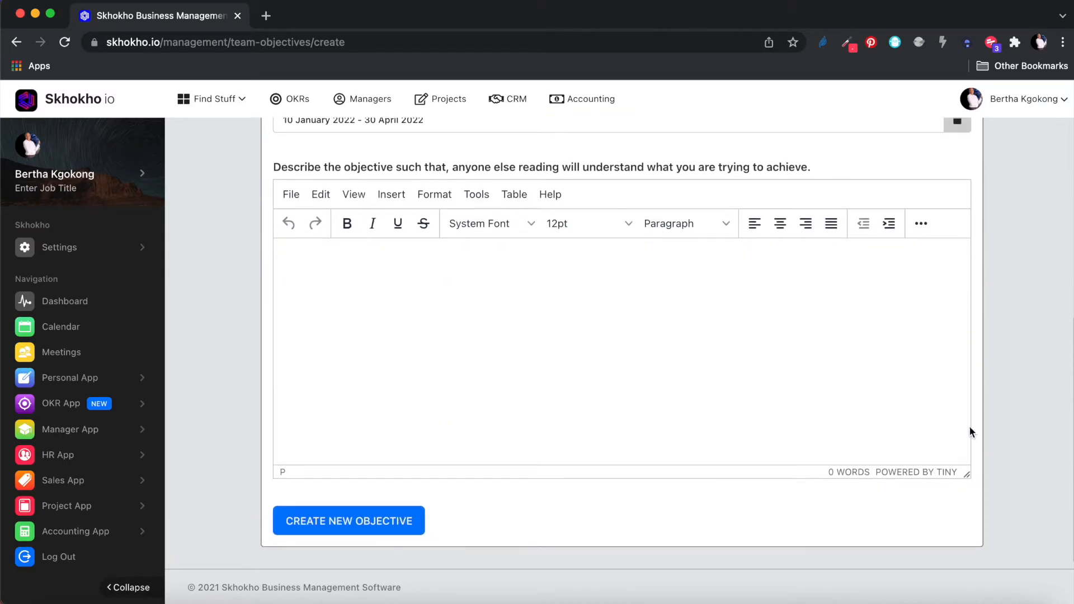
{"action": "left_click", "coordinate": [760, 338]}
{"action": "type", "text": "Lorem ipsum dolor sit amet, consectetur adipisicing elit, sed do eiusmod tempor incididunt ut labore et dolore magna aliqua. Ut enim ad minim veniam, quis nostrud exercitation ullamco laboris nisi ut aliquip ex ea commodo consequat. Duis aute irure dolor in reprehenderit in voluptate velit esse cillum dolore eu fugiat nulla pariatur. Excepteur sint occaecat cupidatat non proident, sunt in culpa qui officia deserunt mollit anim id est laborum."}
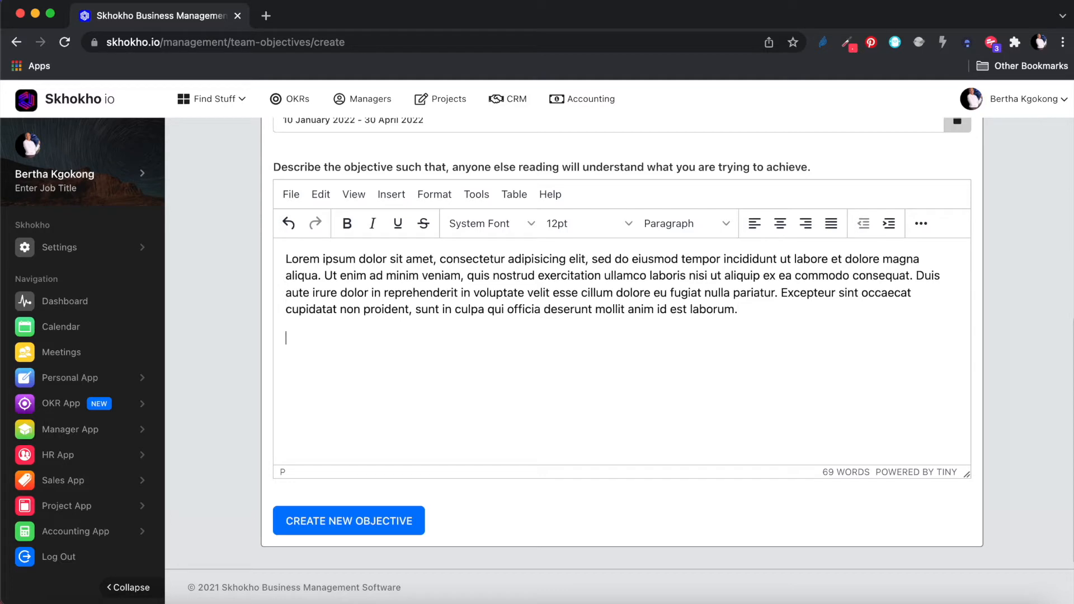
{"action": "key", "text": "Return"}
{"action": "type", "text": "Lorem ipsum dolor sit amet, consectetur adipisicing elit, sed do eiusmod tempor incididunt ut labore et dolore magna aliqua. Ut enim ad minim veniam, quis nostrud exercitation ullamco laboris nisi ut aliquip ex ea commodo consequat. Duis aute irure dolor in reprehenderit in voluptate velit esse cillum dolore eu fugiat nulla pariatur. Excepteur sint occaecat cupidatat non proident, sunt in culpa qui officia deserunt mollit anim id est laborum."}
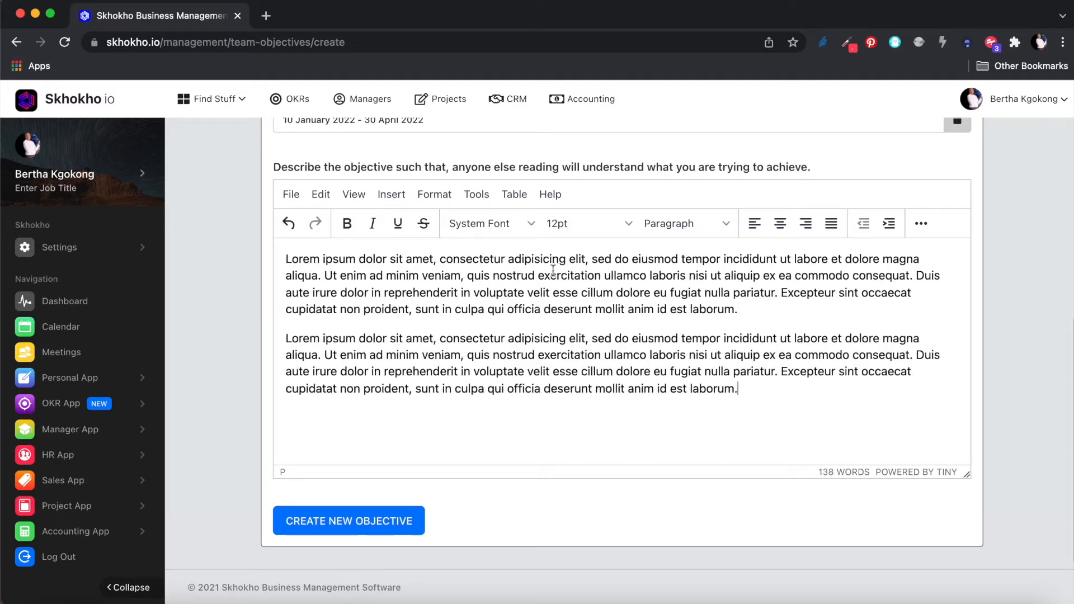
Format both description paragraphs as a bulleted list
{"action": "left_click_drag", "start_coordinate": [749, 388], "coordinate": [256, 260]}
{"action": "left_click", "coordinate": [927, 227]}
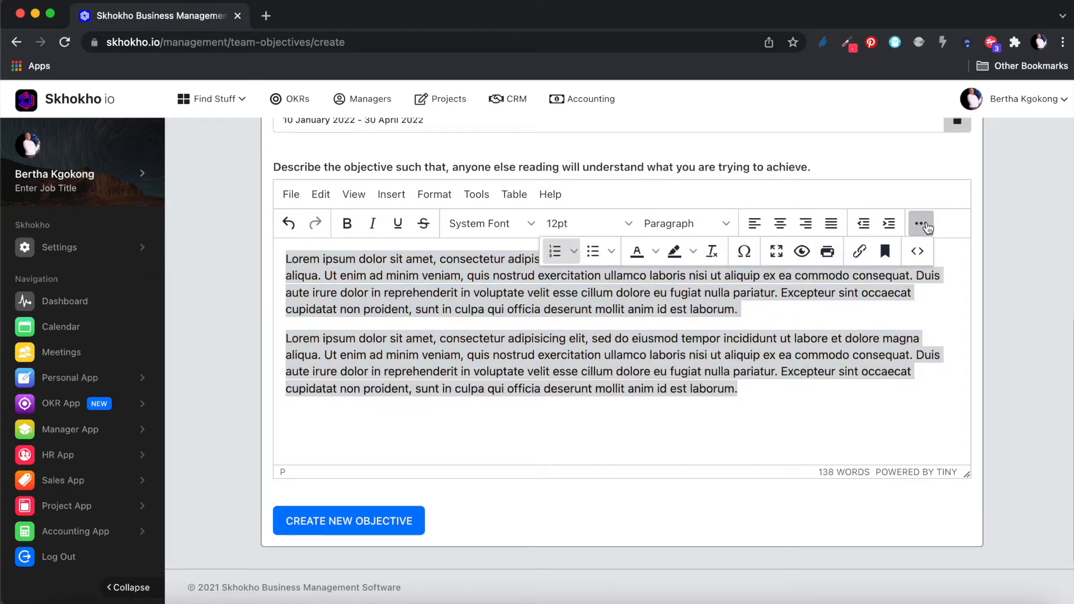
{"action": "left_click", "coordinate": [595, 256]}
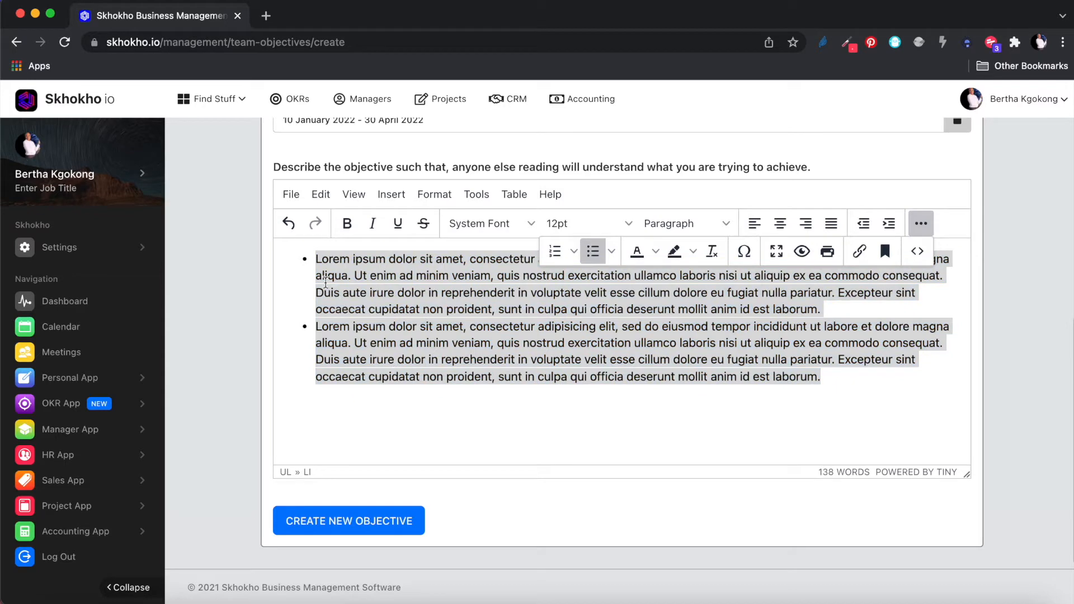
Add the line "Amazing Objective" above the bulleted list and format it as Heading 2
{"action": "left_click", "coordinate": [315, 260]}
{"action": "key", "text": "Return"}
{"action": "left_click", "coordinate": [322, 254]}
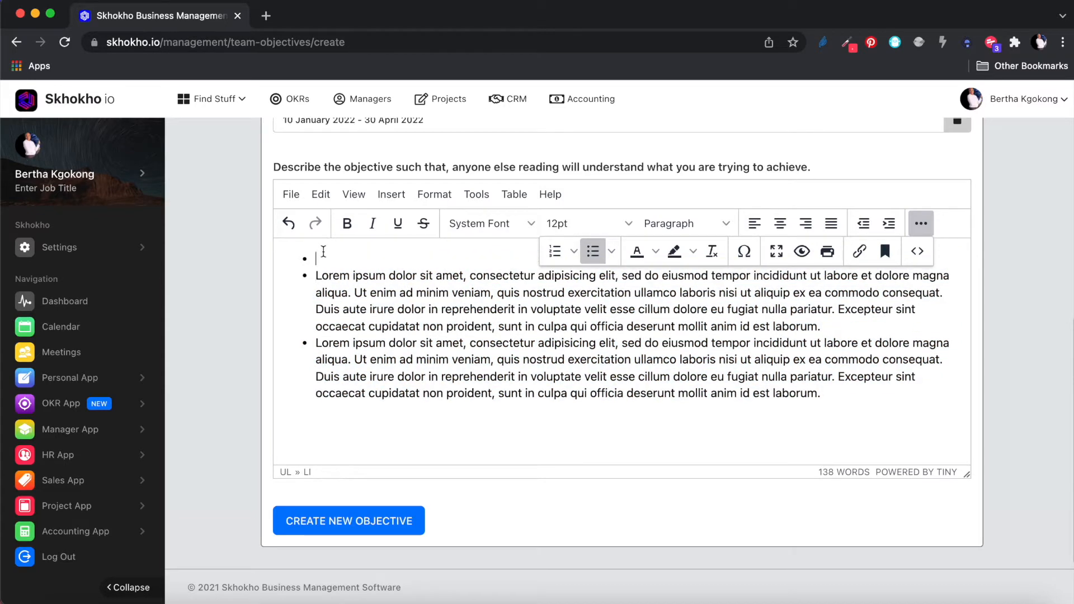
{"action": "key", "text": "BackSpace"}
{"action": "type", "text": "Amazing Objective"}
{"action": "left_click_drag", "start_coordinate": [395, 259], "coordinate": [227, 270]}
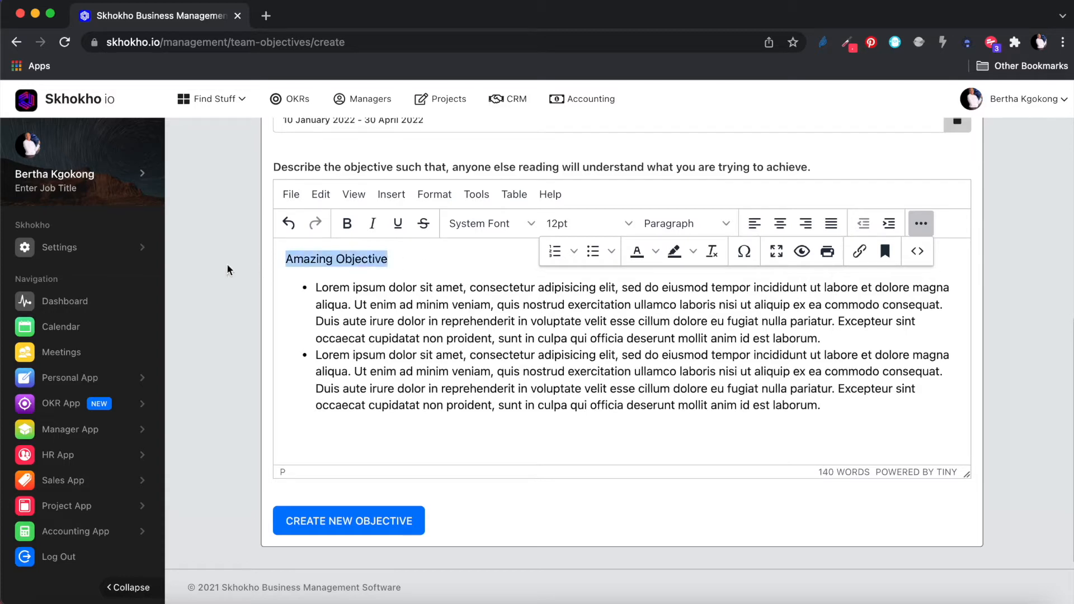
{"action": "left_click", "coordinate": [679, 219]}
{"action": "left_click", "coordinate": [695, 300]}
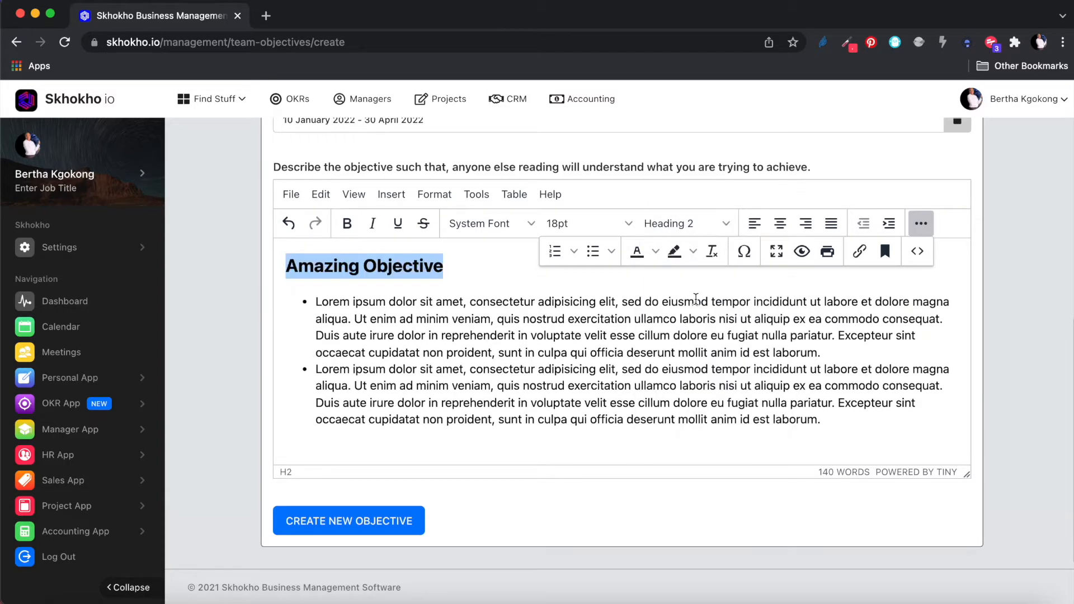
Submit the new objective and dismiss the success message and the trial notice
{"action": "left_click", "coordinate": [361, 517]}
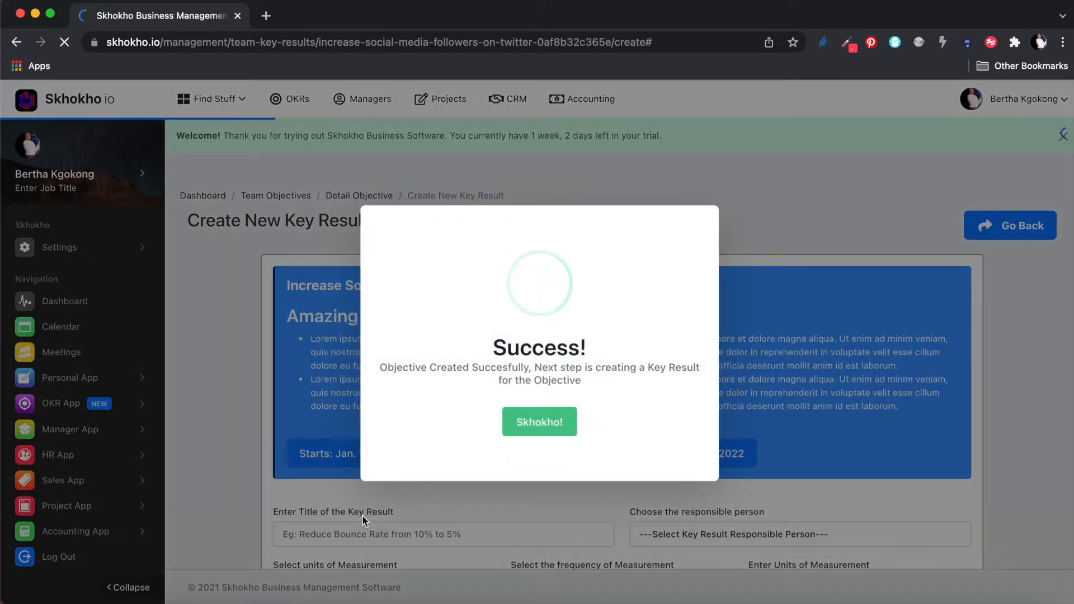
{"action": "left_click", "coordinate": [536, 424]}
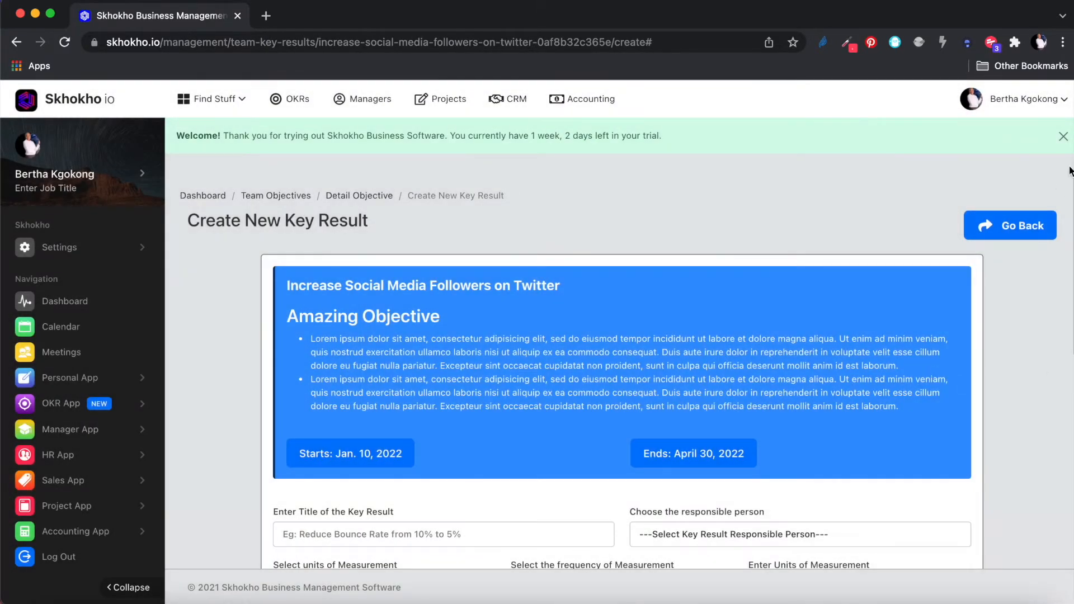
{"action": "left_click", "coordinate": [1063, 136]}
Title the objective's key result "Increase followers on twitter account"
{"action": "scroll", "coordinate": [1043, 325], "scroll_direction": "down", "scroll_amount": 3}
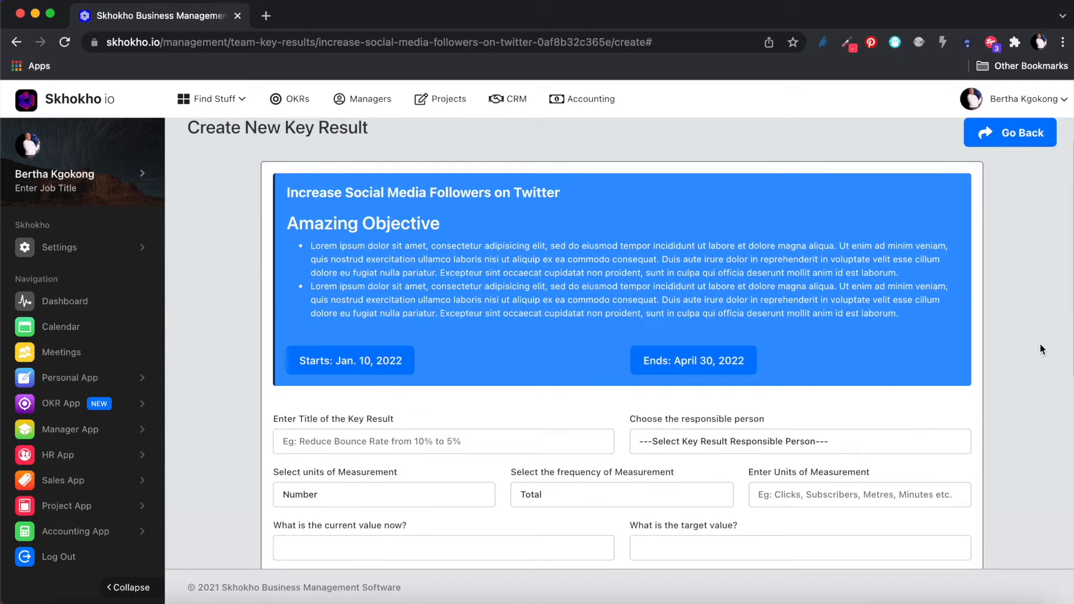
{"action": "left_click_drag", "start_coordinate": [465, 227], "coordinate": [244, 220]}
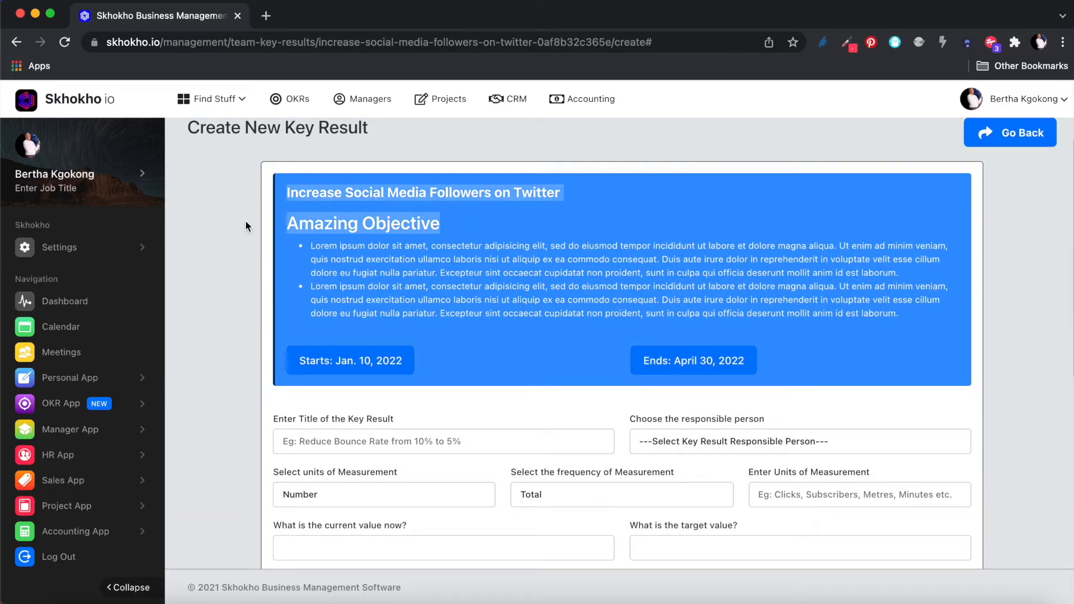
{"action": "left_click", "coordinate": [1032, 354]}
{"action": "scroll", "coordinate": [1032, 354], "scroll_direction": "down", "scroll_amount": 3}
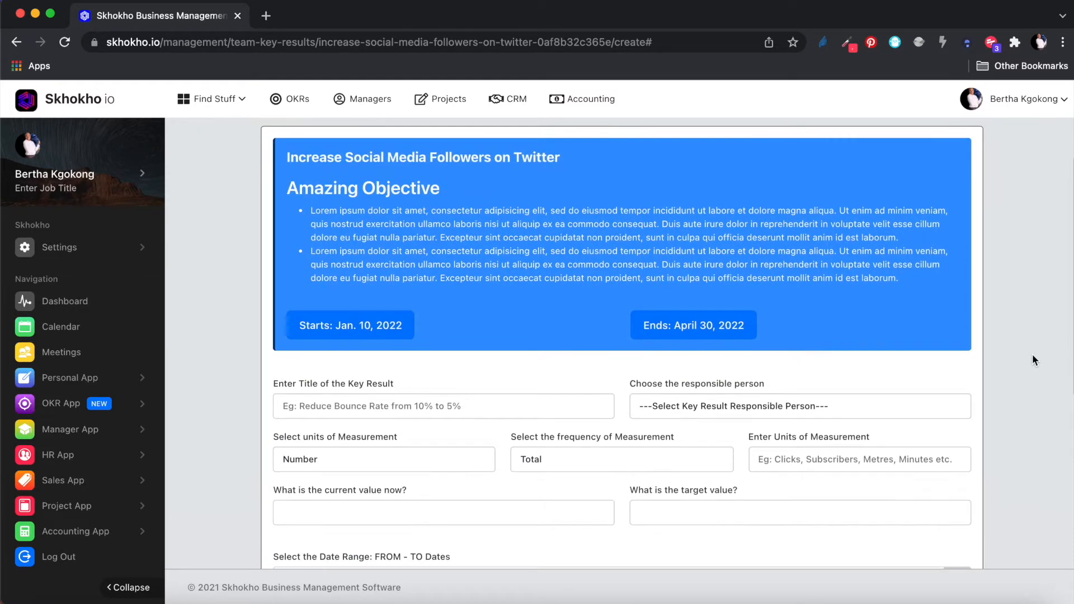
{"action": "scroll", "coordinate": [1033, 359], "scroll_direction": "down", "scroll_amount": 3}
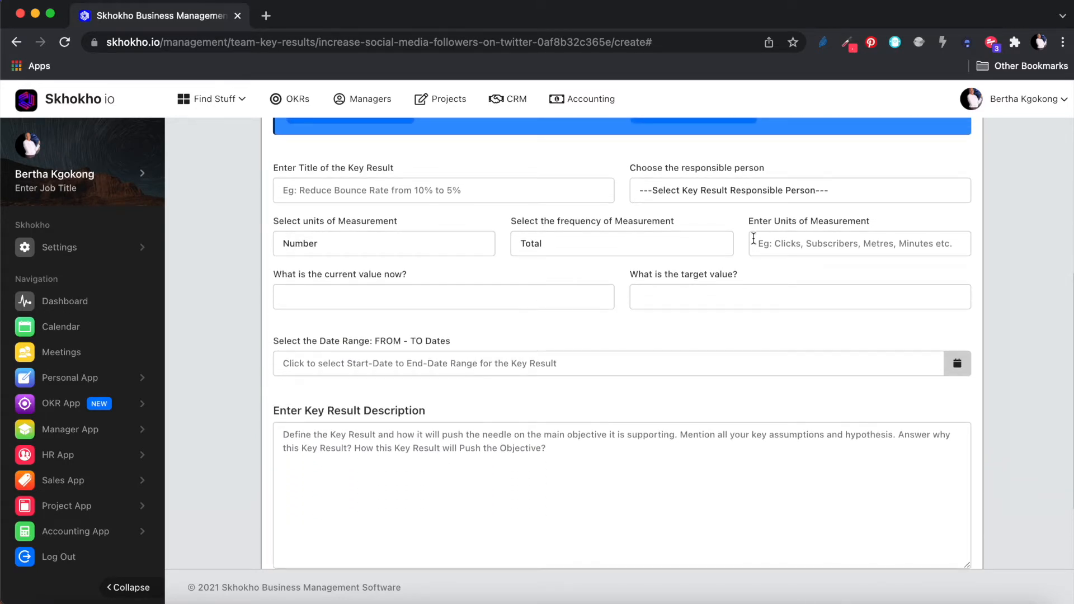
{"action": "left_click", "coordinate": [467, 190]}
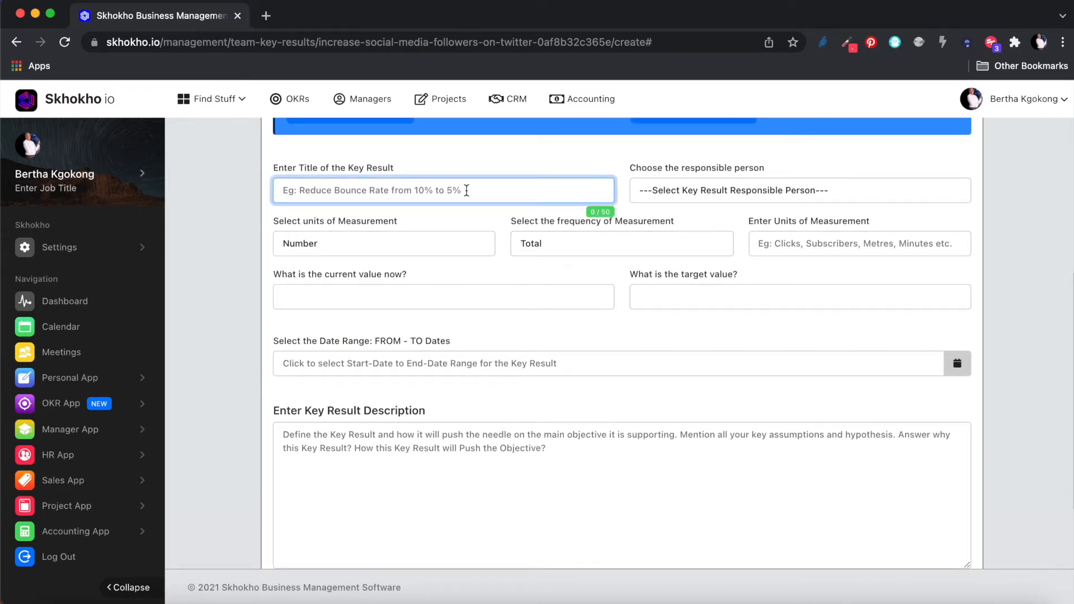
{"action": "type", "text": "Inc"}
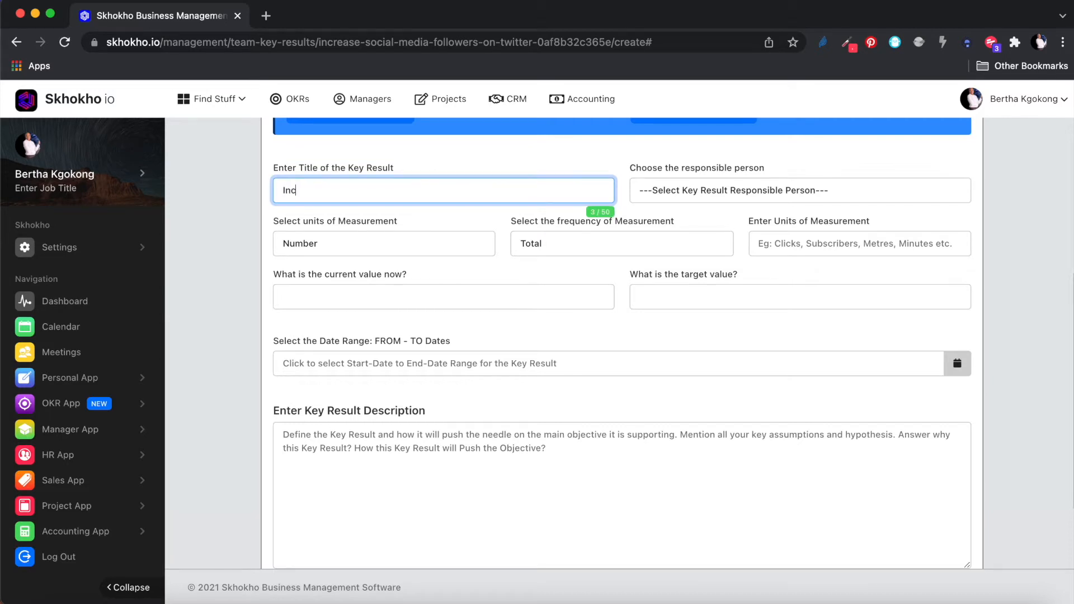
{"action": "type", "text": "rease followers on twitter account"}
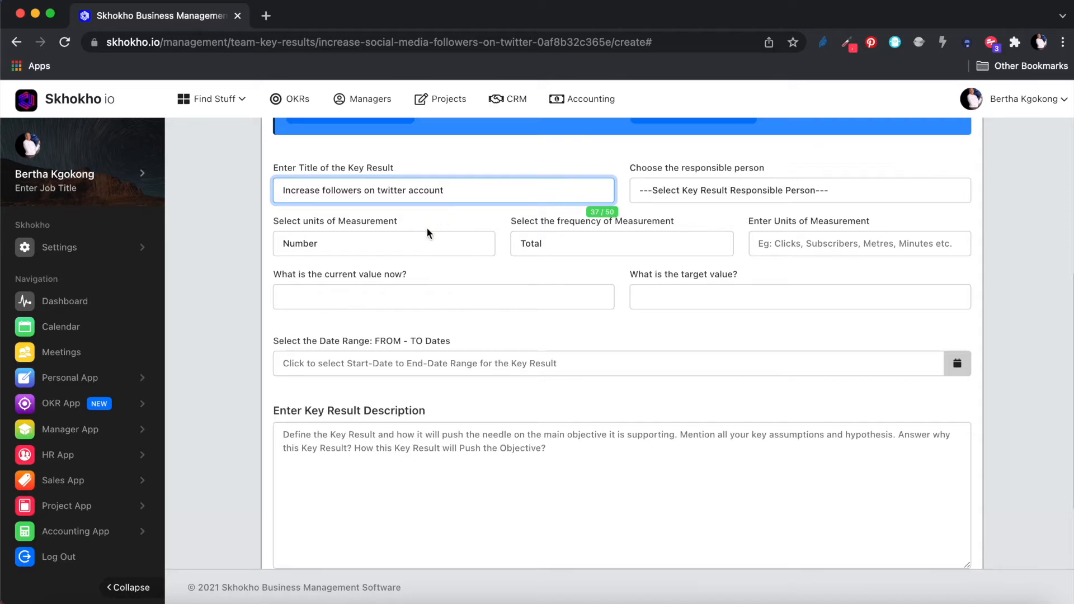
Keep Number as the key result's unit of measurement and assign the available team member as responsible person
{"action": "left_click", "coordinate": [391, 244]}
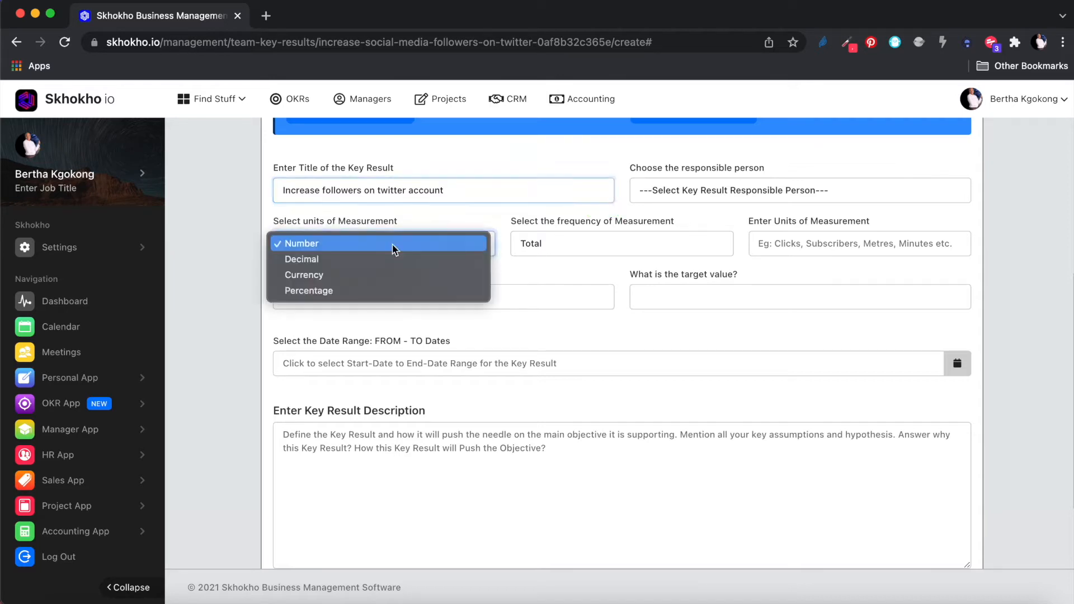
{"action": "left_click", "coordinate": [392, 244]}
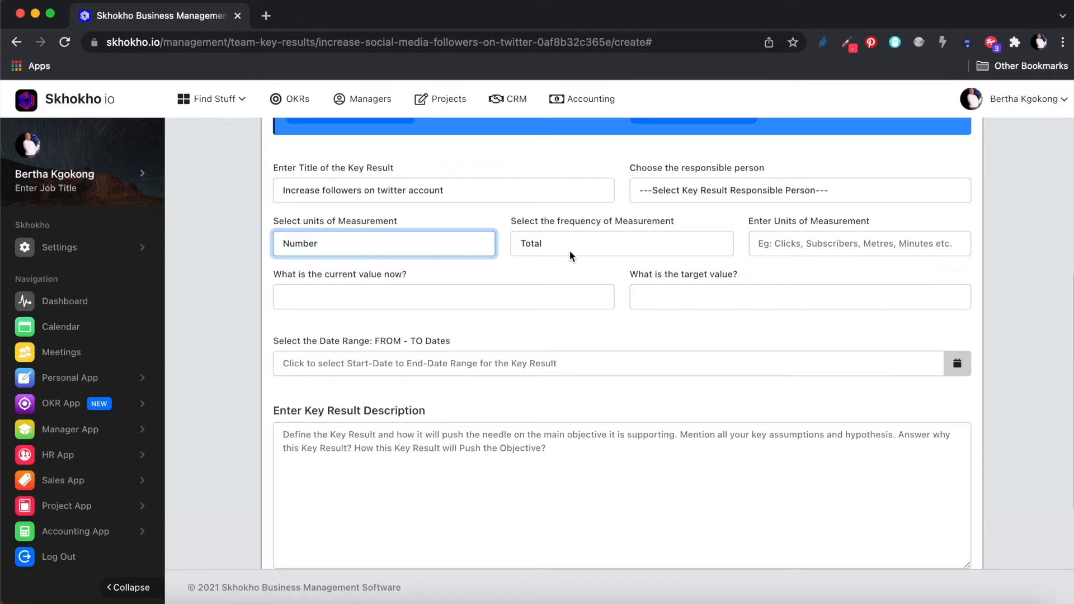
{"action": "left_click", "coordinate": [687, 191]}
{"action": "left_click", "coordinate": [684, 207]}
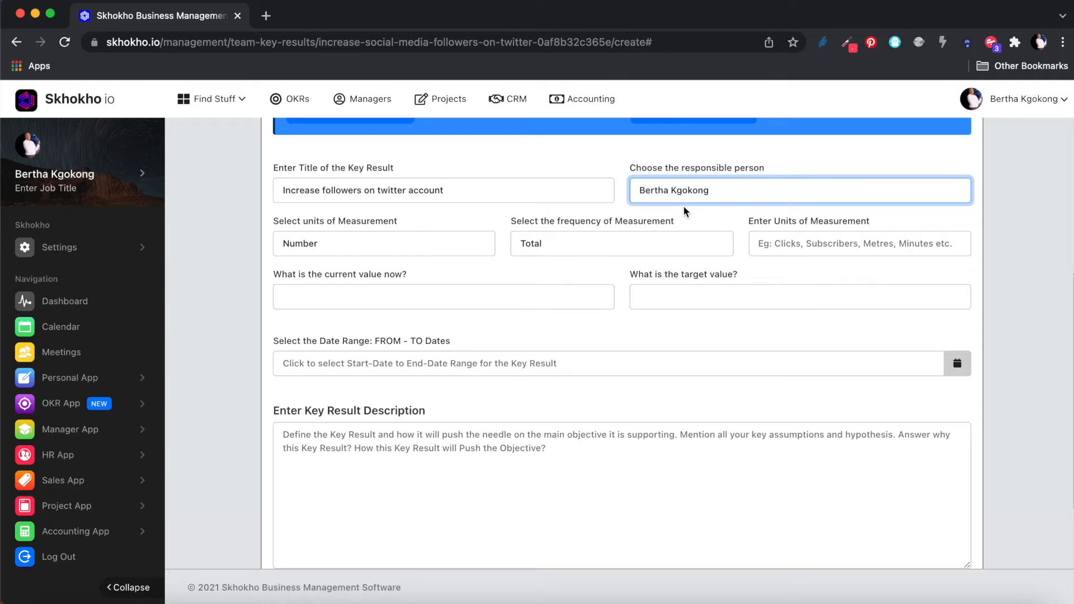
Set the key result's measurement frequency to Weekly and its units of measurement to "Followers"
{"action": "left_click", "coordinate": [414, 242]}
{"action": "left_click", "coordinate": [415, 243]}
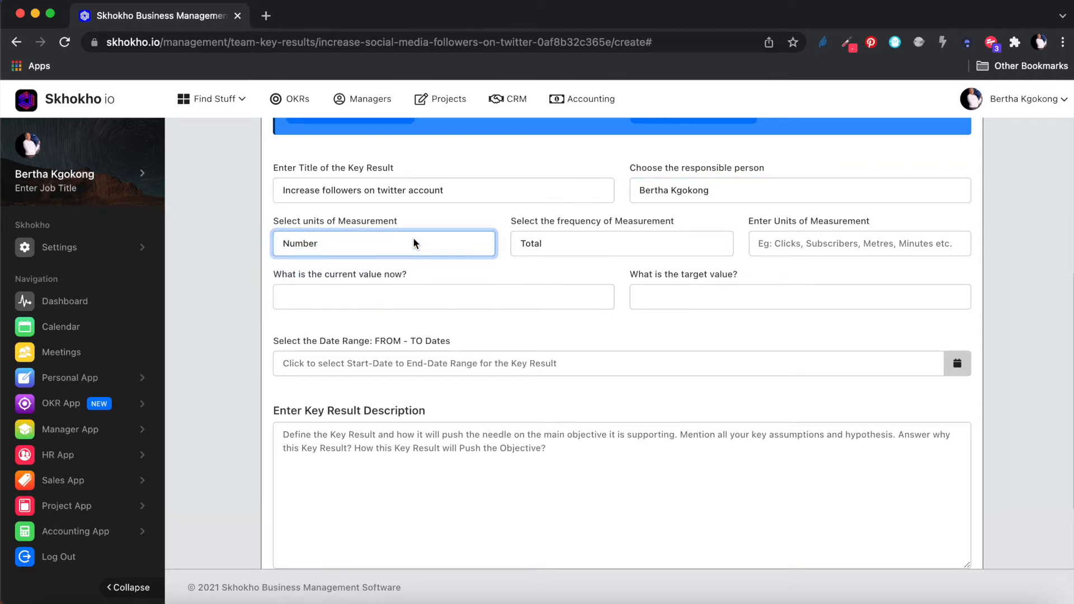
{"action": "left_click", "coordinate": [573, 244]}
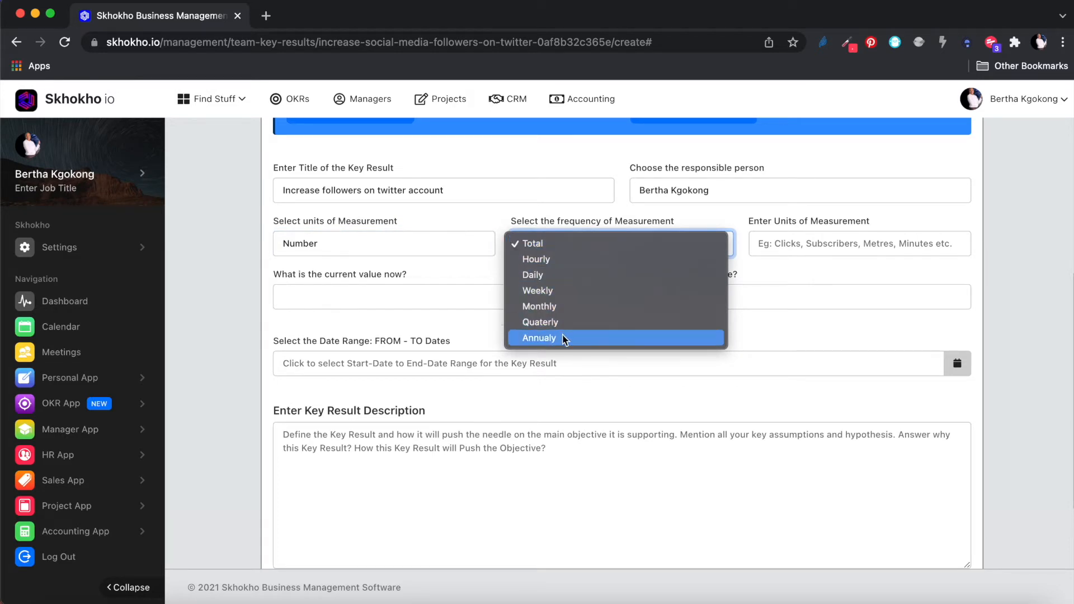
{"action": "left_click", "coordinate": [560, 291]}
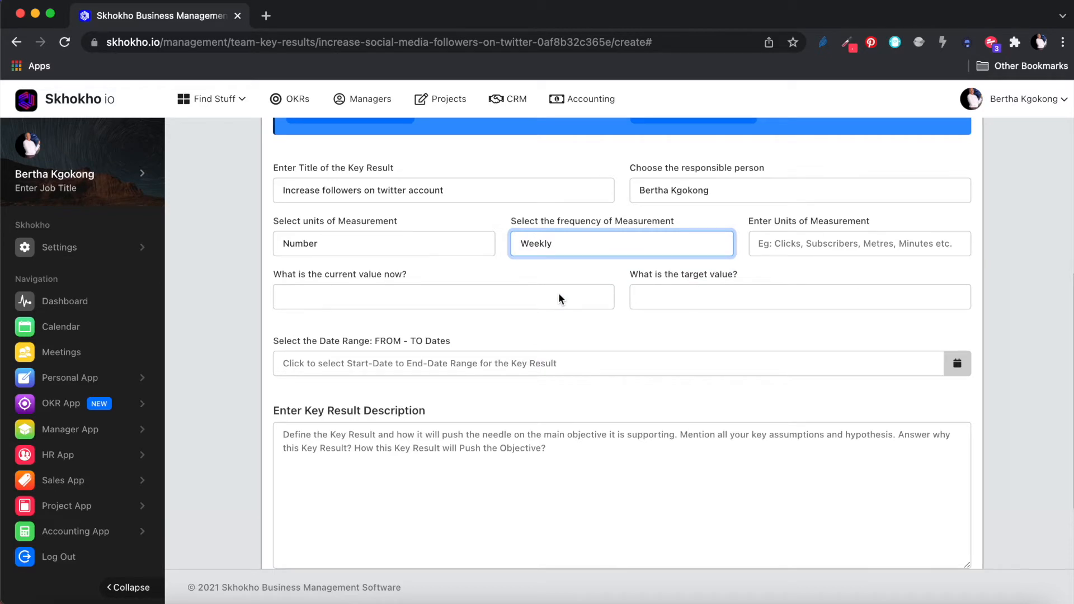
{"action": "left_click", "coordinate": [790, 244]}
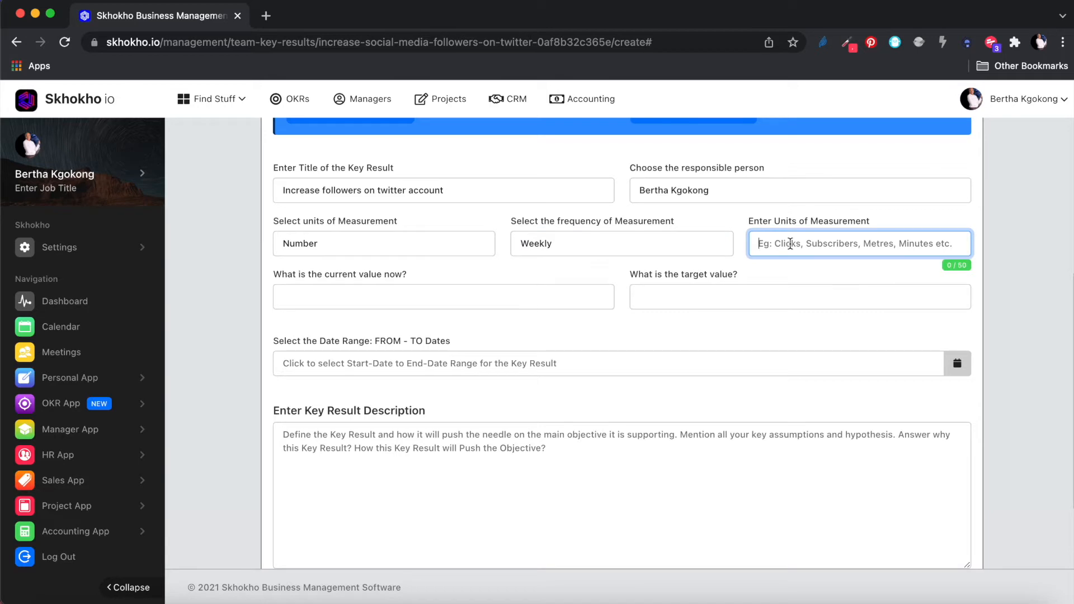
{"action": "type", "text": "Followers"}
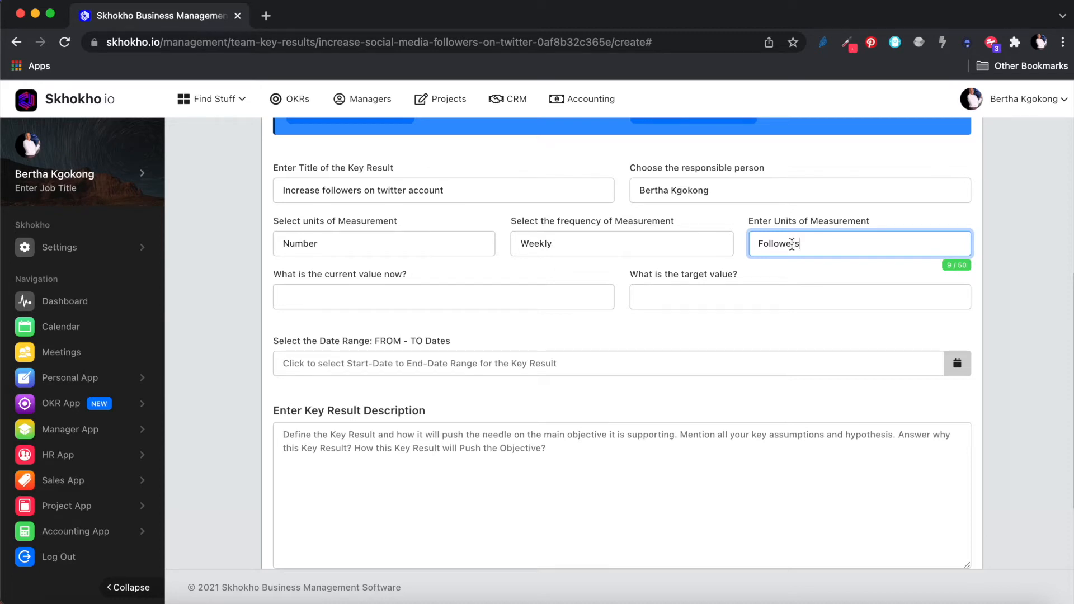
Enter 10 as the key result's current value and 1000 as its target value
{"action": "left_click", "coordinate": [411, 298]}
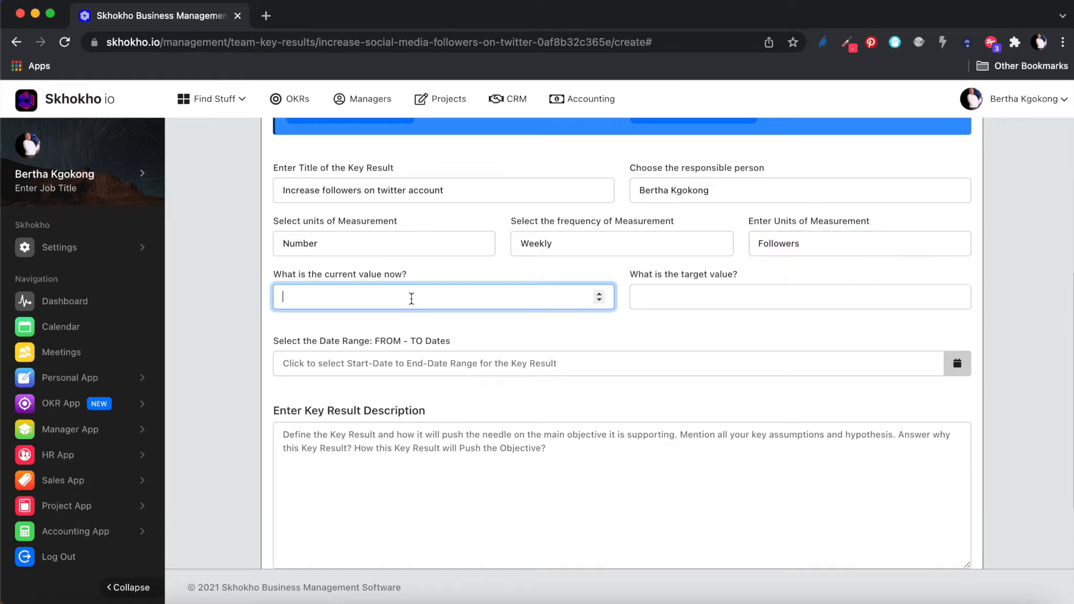
{"action": "scroll", "coordinate": [411, 299], "scroll_direction": "down", "scroll_amount": 2}
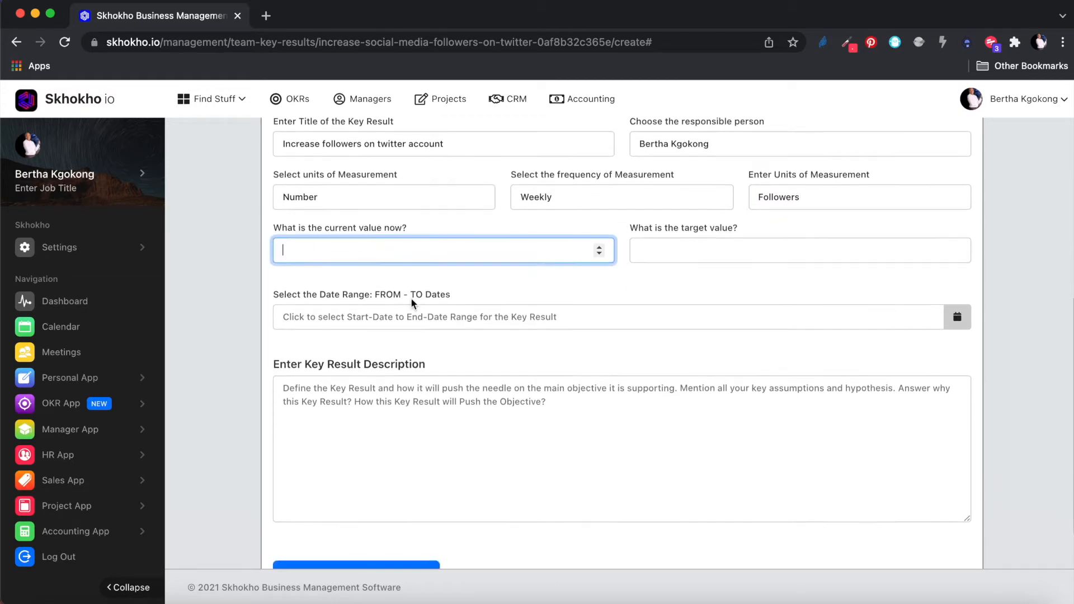
{"action": "type", "text": "10"}
{"action": "left_click", "coordinate": [742, 248]}
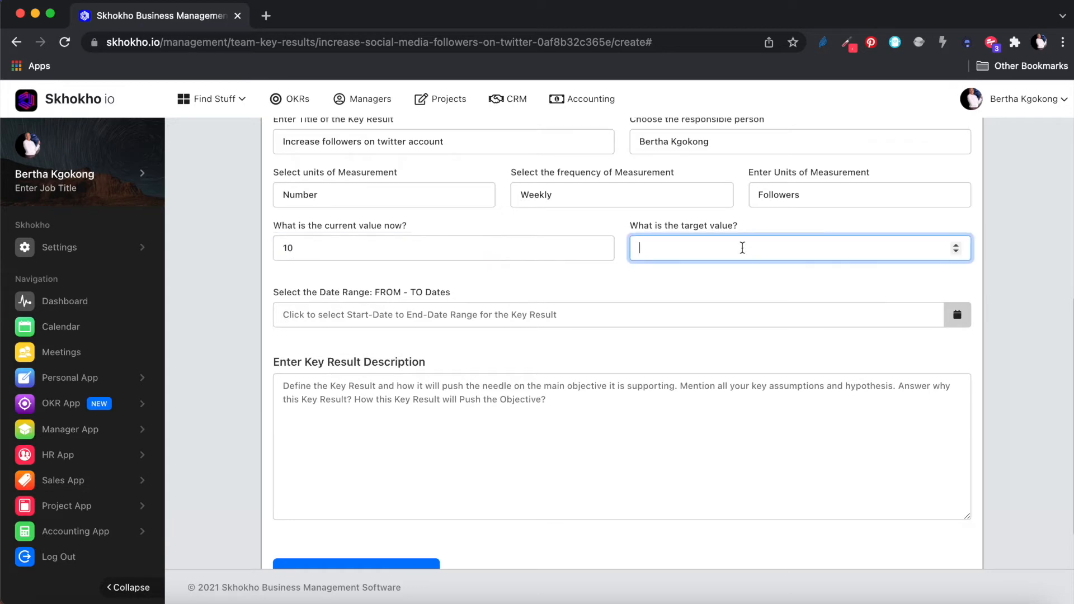
{"action": "type", "text": "1000"}
{"action": "left_click", "coordinate": [749, 282]}
Set the key result's date range from 20 January 2022 to 17 February 2022
{"action": "scroll", "coordinate": [748, 281], "scroll_direction": "down", "scroll_amount": 2}
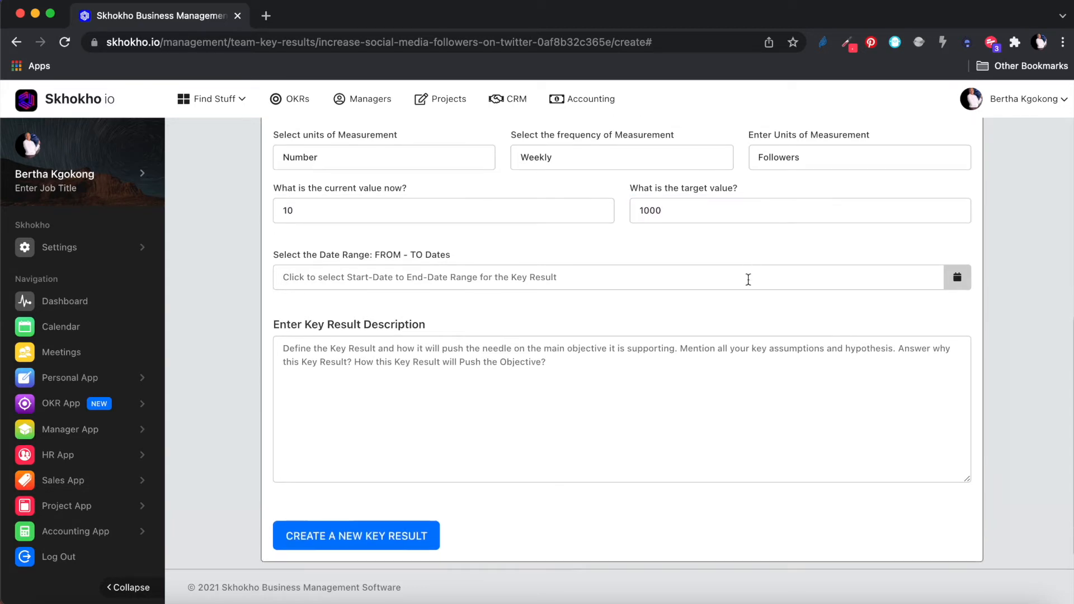
{"action": "left_click", "coordinate": [957, 252]}
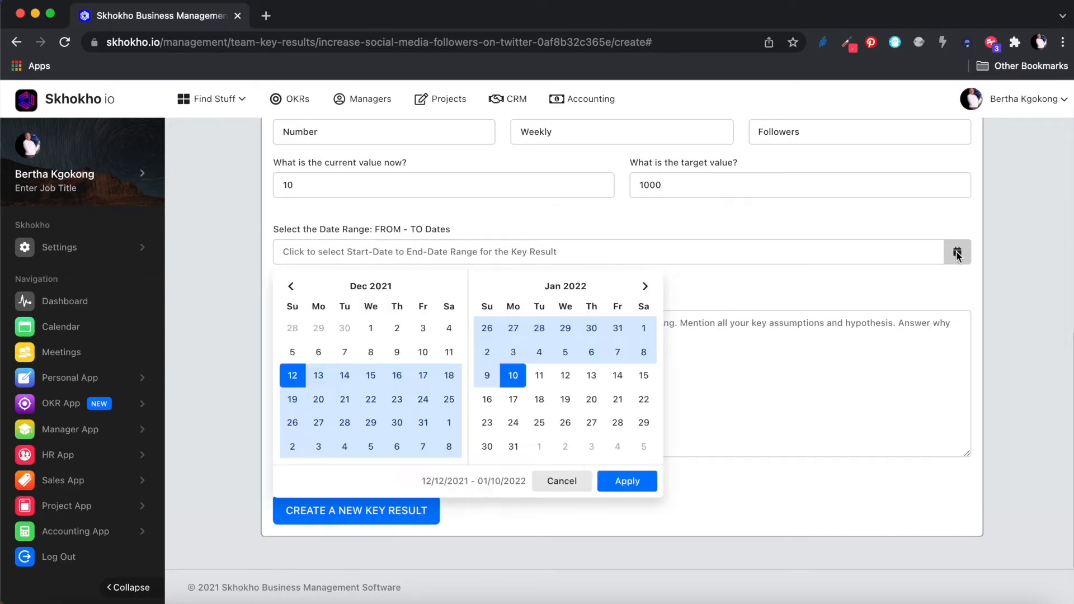
{"action": "left_click", "coordinate": [591, 401]}
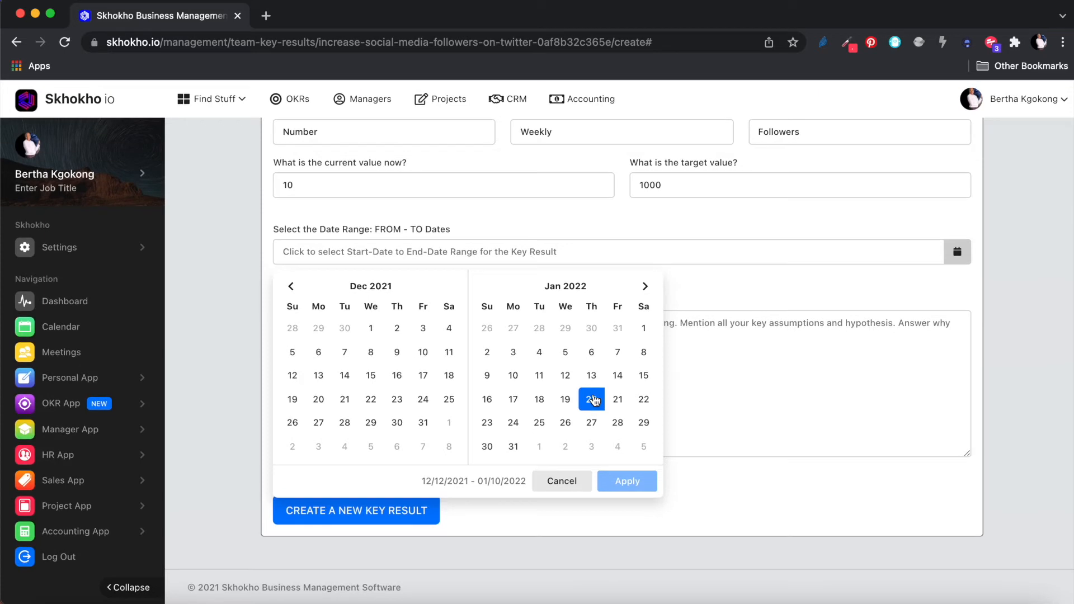
{"action": "scroll", "coordinate": [1020, 277], "scroll_direction": "up", "scroll_amount": 5}
{"action": "scroll", "coordinate": [1021, 281], "scroll_direction": "down", "scroll_amount": 3}
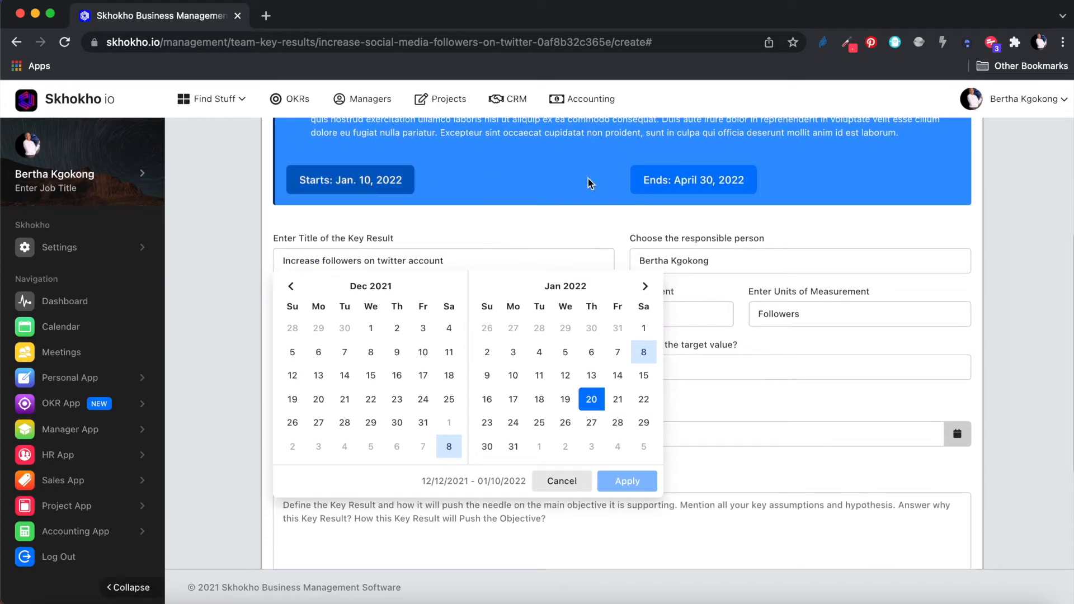
{"action": "left_click", "coordinate": [645, 287]}
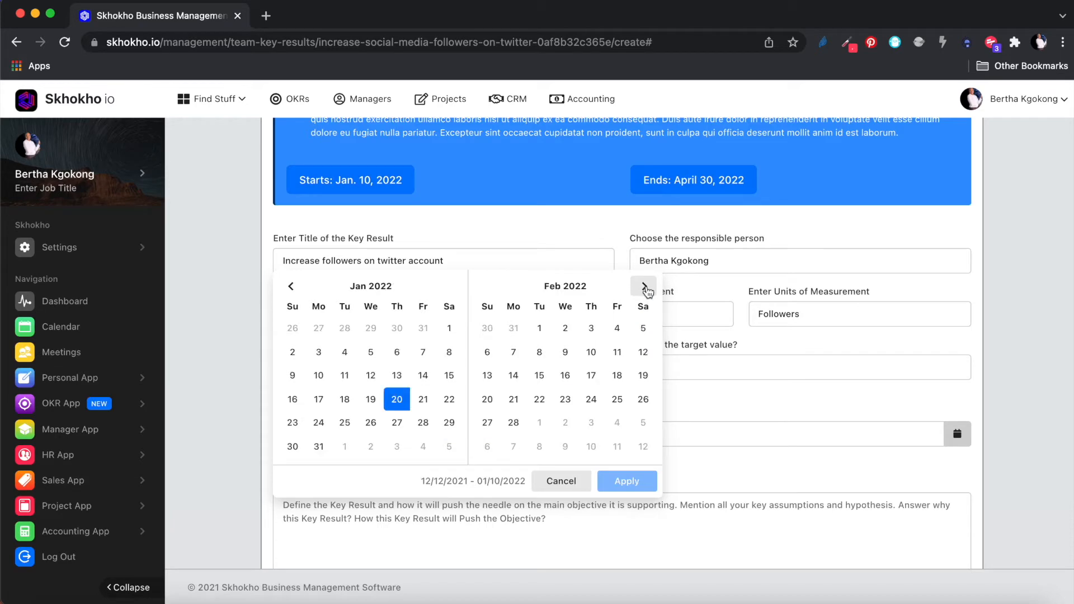
{"action": "left_click", "coordinate": [591, 375]}
{"action": "scroll", "coordinate": [618, 576], "scroll_direction": "down", "scroll_amount": 2}
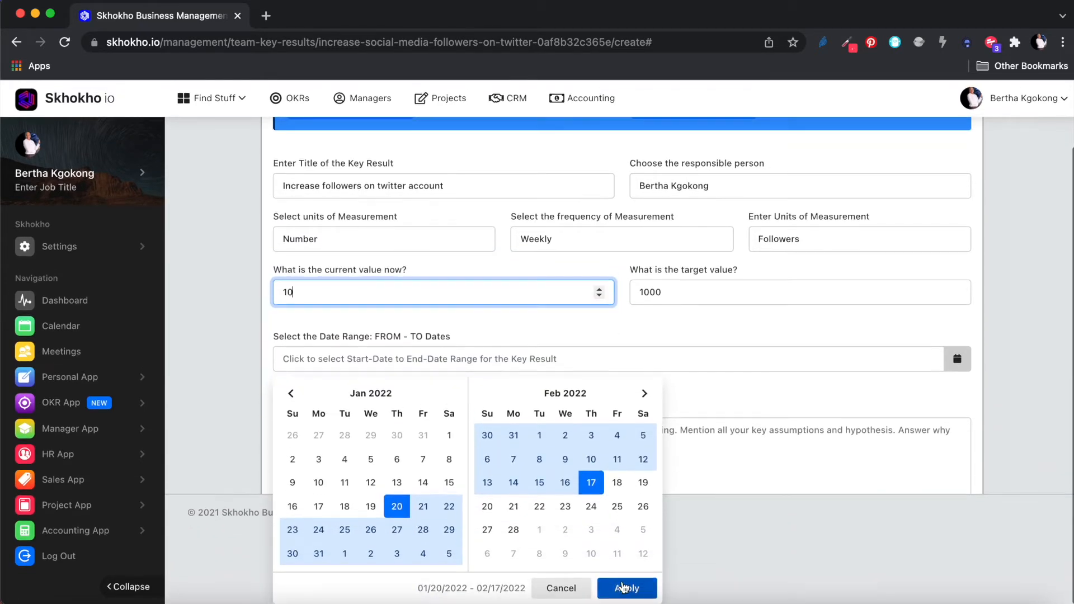
{"action": "left_click", "coordinate": [623, 587]}
Fill in the key result description with the placeholder paragraph starting "Lorem ipsum dolor sit amet"
{"action": "scroll", "coordinate": [1035, 474], "scroll_direction": "down", "scroll_amount": 3}
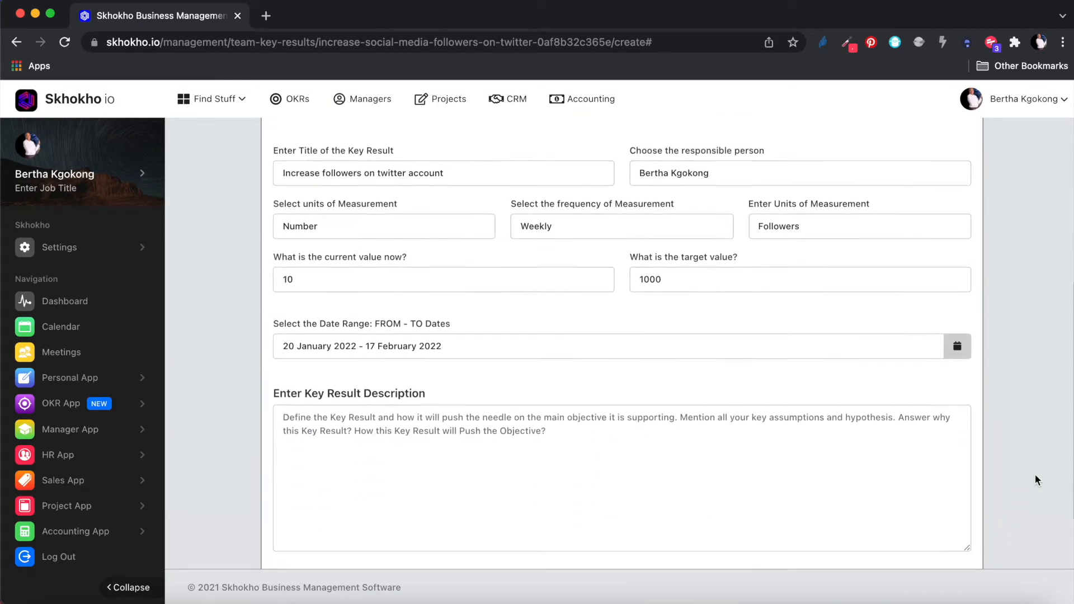
{"action": "left_click", "coordinate": [721, 422]}
{"action": "type", "text": "Lorem ipsum dolor sit amet, consectetur adipisicing elit, sed do eiusmod tempor incididunt ut labore et dolore magna aliqua. Ut enim ad minim veniam, quis nostrud exercitation ullamco laboris nisi ut aliquip ex ea commodo consequat. Duis aute irure dolor in reprehenderit in voluptate velit esse cillum dolore eu fugiat nulla pariatur. Excepteur sint occaecat cupidatat non proident, sunt in culpa qui officia deserunt mollit anim id est laborum."}
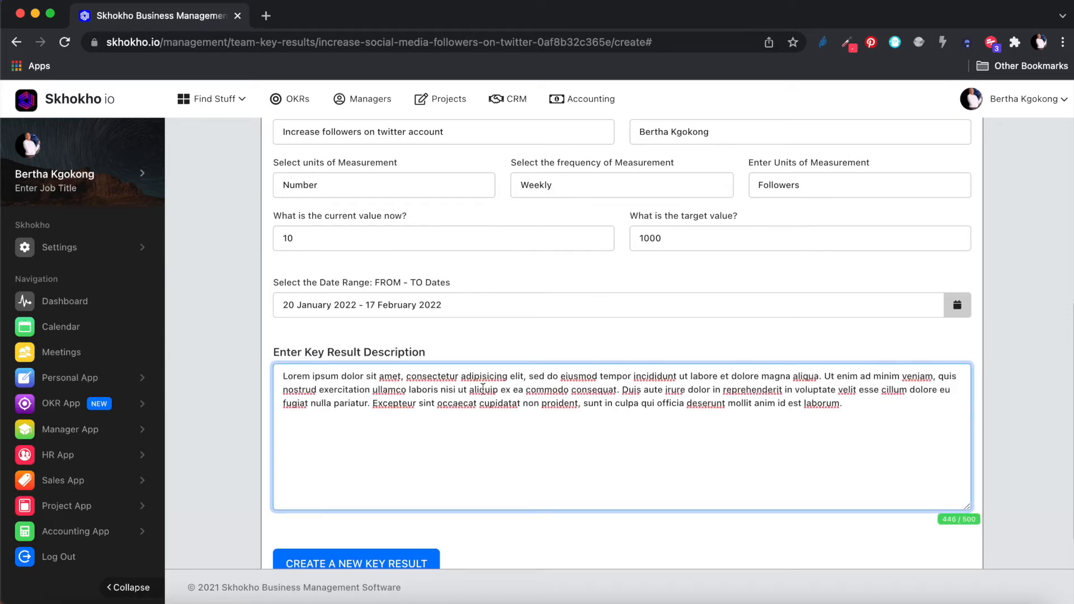
{"action": "left_click", "coordinate": [530, 376]}
{"action": "key", "text": "Return"}
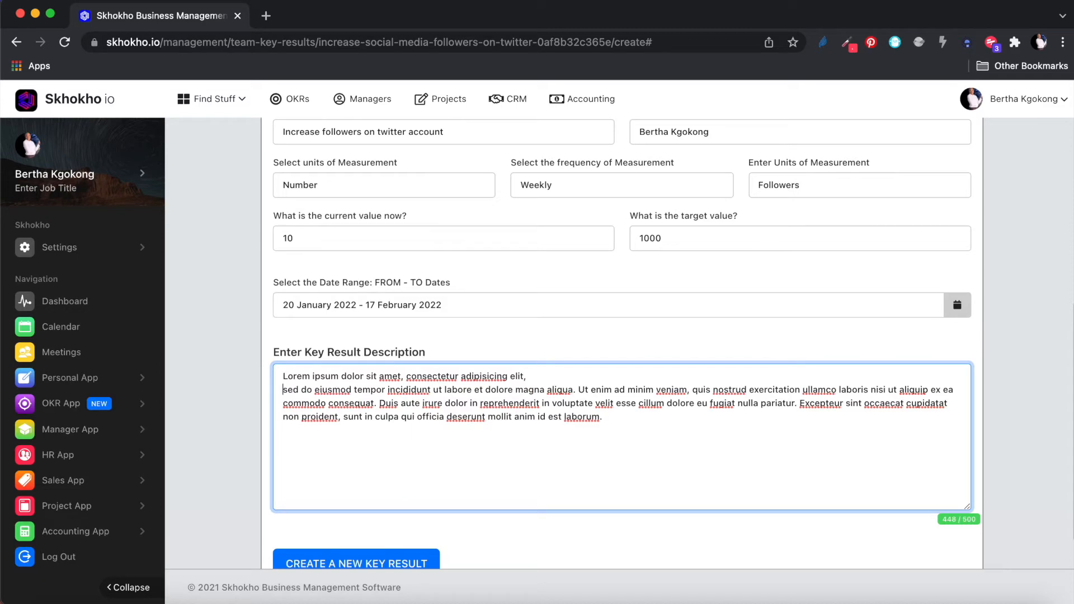
{"action": "key", "text": "BackSpace"}
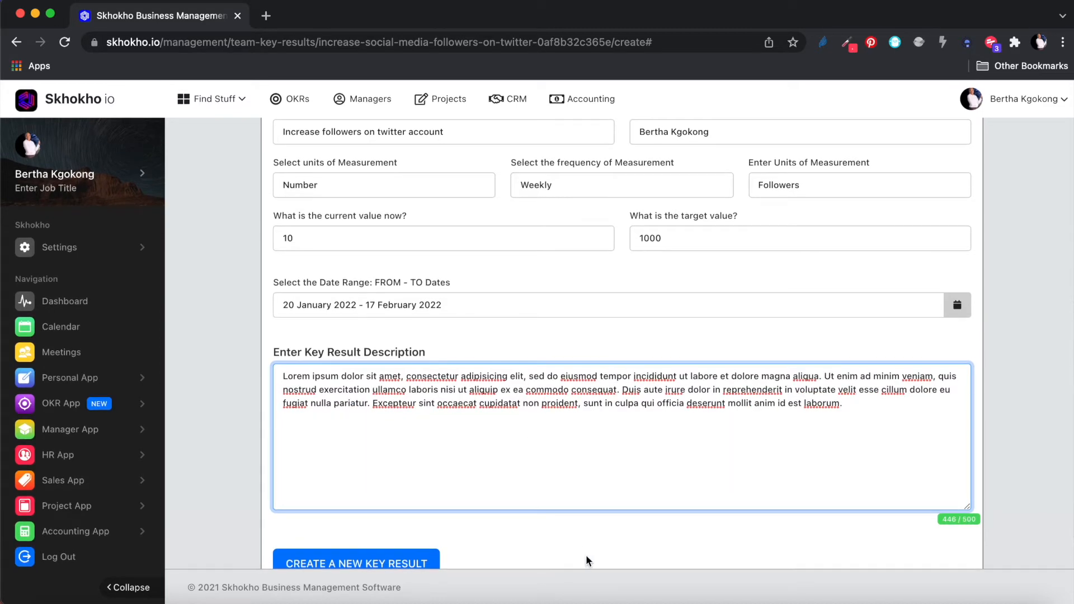
Create the new key result and dismiss the success message and the trial notice
{"action": "scroll", "coordinate": [586, 559], "scroll_direction": "down", "scroll_amount": 2}
{"action": "left_click", "coordinate": [393, 511]}
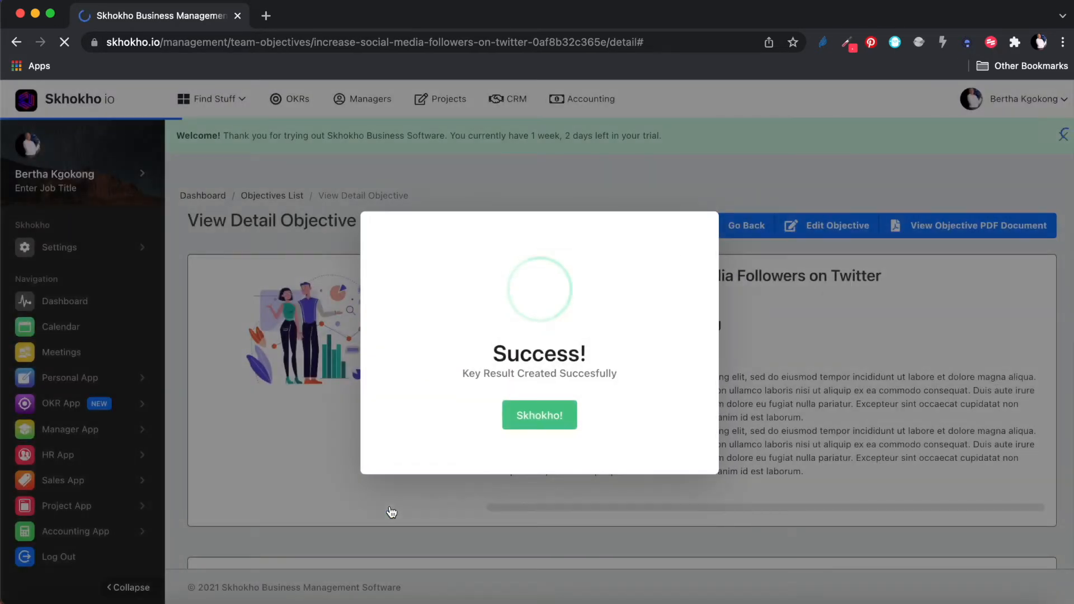
{"action": "left_click", "coordinate": [538, 421]}
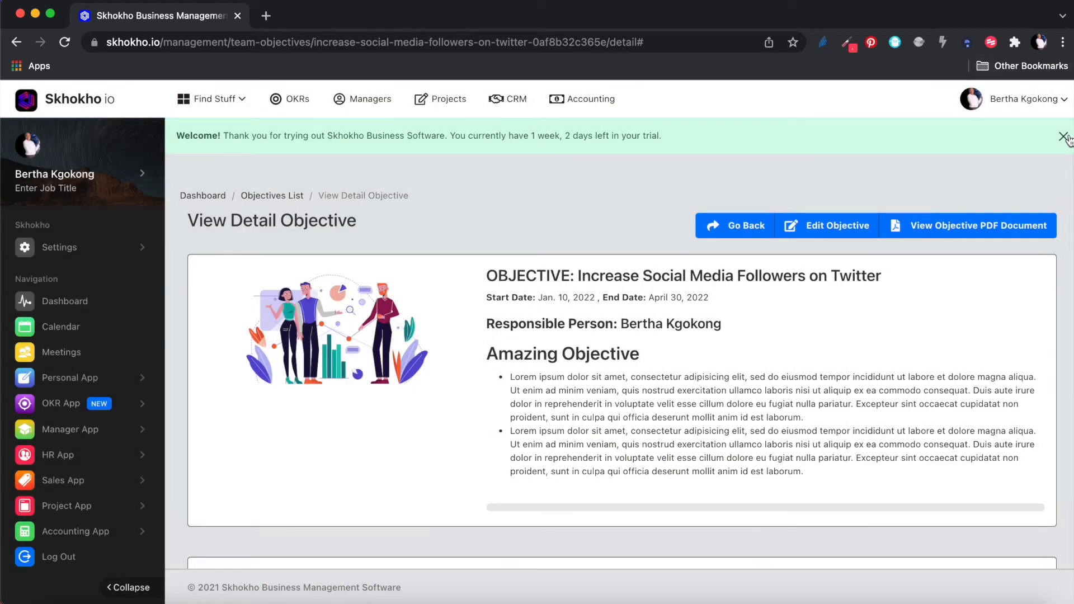
{"action": "left_click", "coordinate": [1064, 137]}
Review the objective's title and details and the dates, current value and progress of its supporting key result
{"action": "scroll", "coordinate": [1060, 308], "scroll_direction": "down", "scroll_amount": 1}
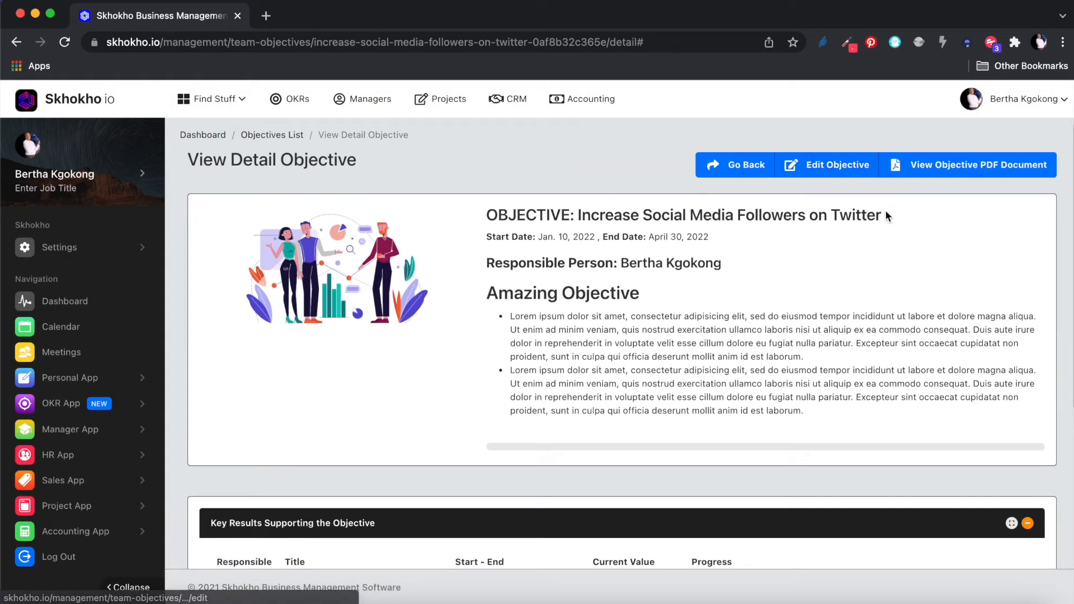
{"action": "left_click_drag", "start_coordinate": [883, 216], "coordinate": [568, 213]}
{"action": "scroll", "coordinate": [604, 282], "scroll_direction": "down", "scroll_amount": 5}
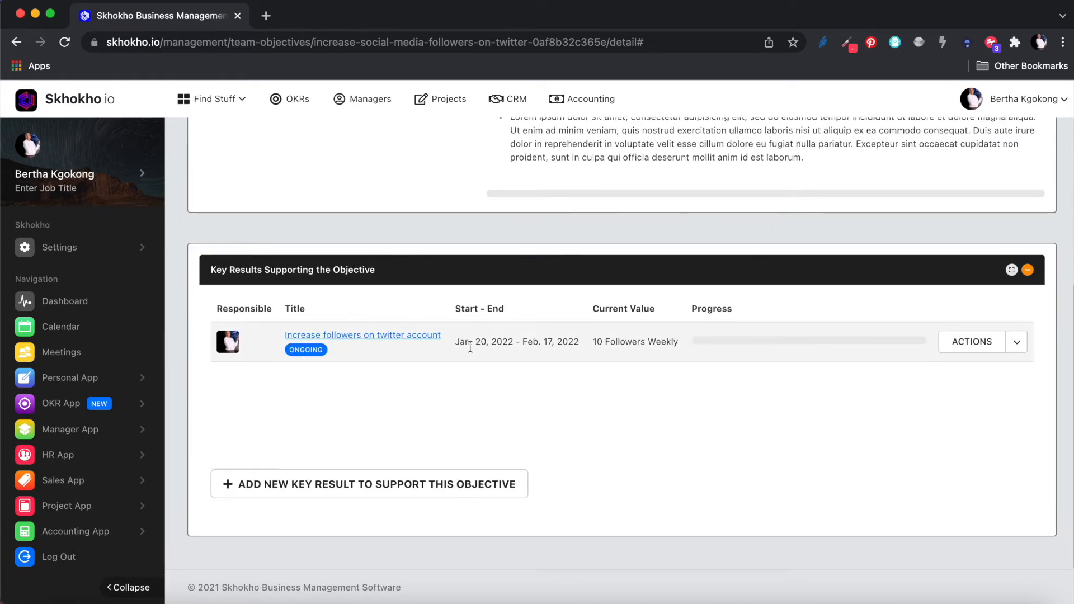
{"action": "scroll", "coordinate": [596, 357], "scroll_direction": "up", "scroll_amount": 1}
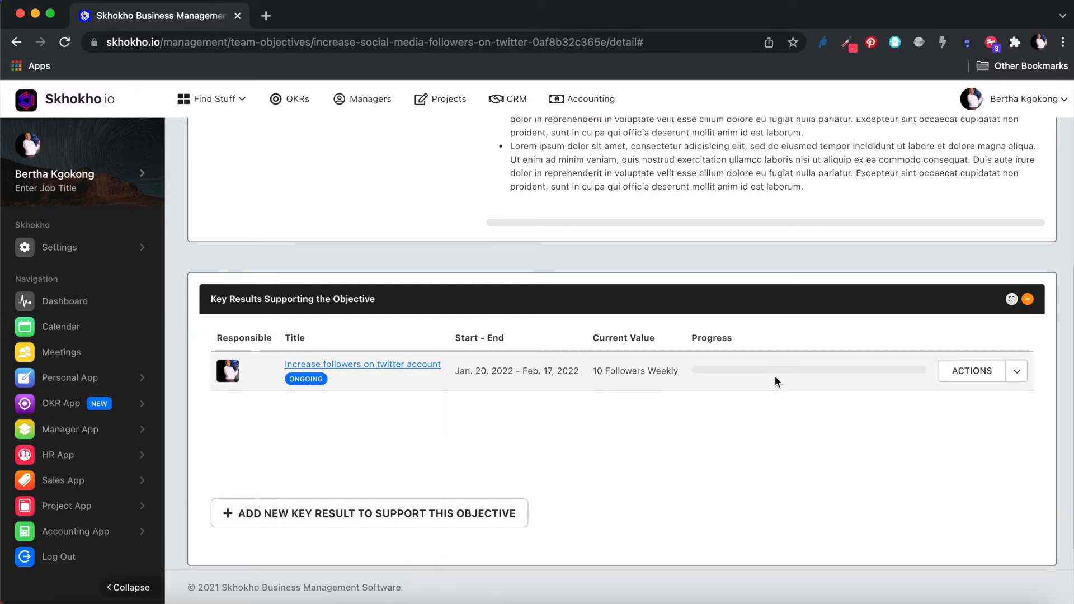
{"action": "scroll", "coordinate": [734, 226], "scroll_direction": "up", "scroll_amount": 5}
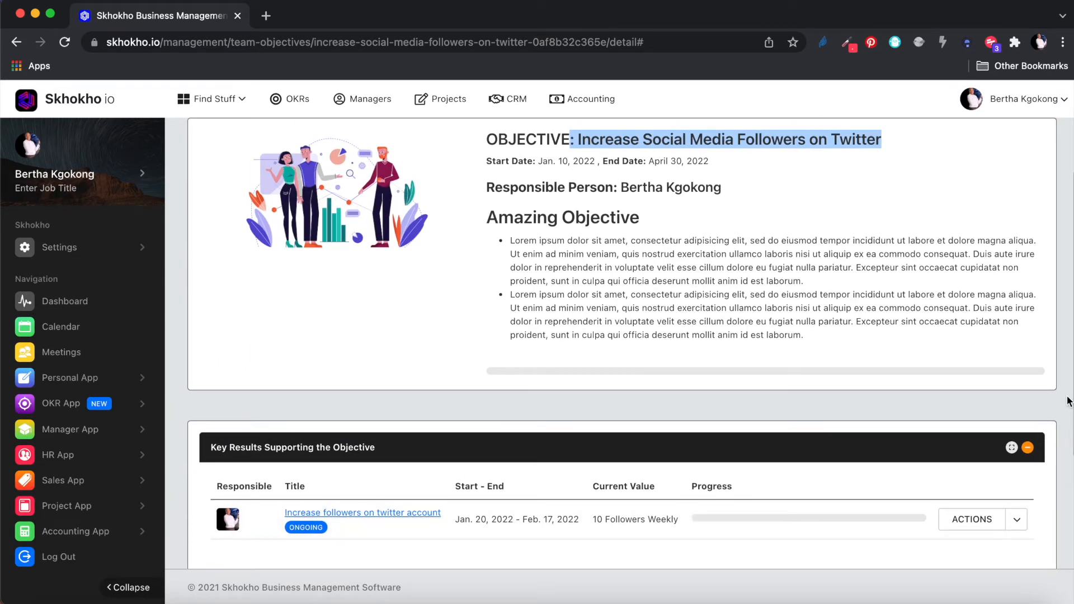
{"action": "scroll", "coordinate": [1069, 401], "scroll_direction": "down", "scroll_amount": 2}
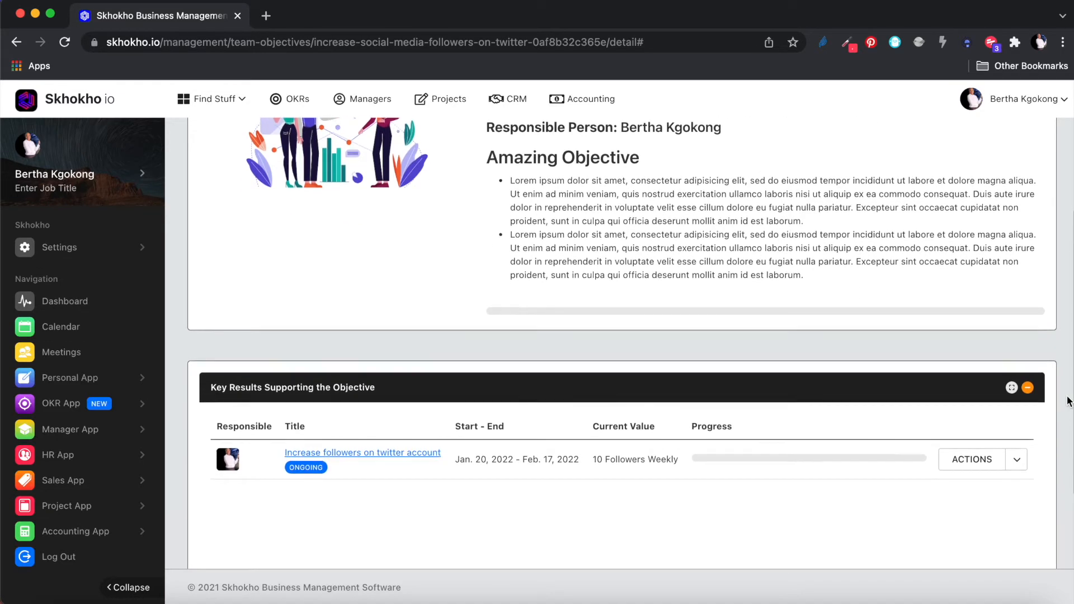
{"action": "scroll", "coordinate": [1069, 401], "scroll_direction": "up", "scroll_amount": 2}
{"action": "scroll", "coordinate": [1068, 401], "scroll_direction": "down", "scroll_amount": 3}
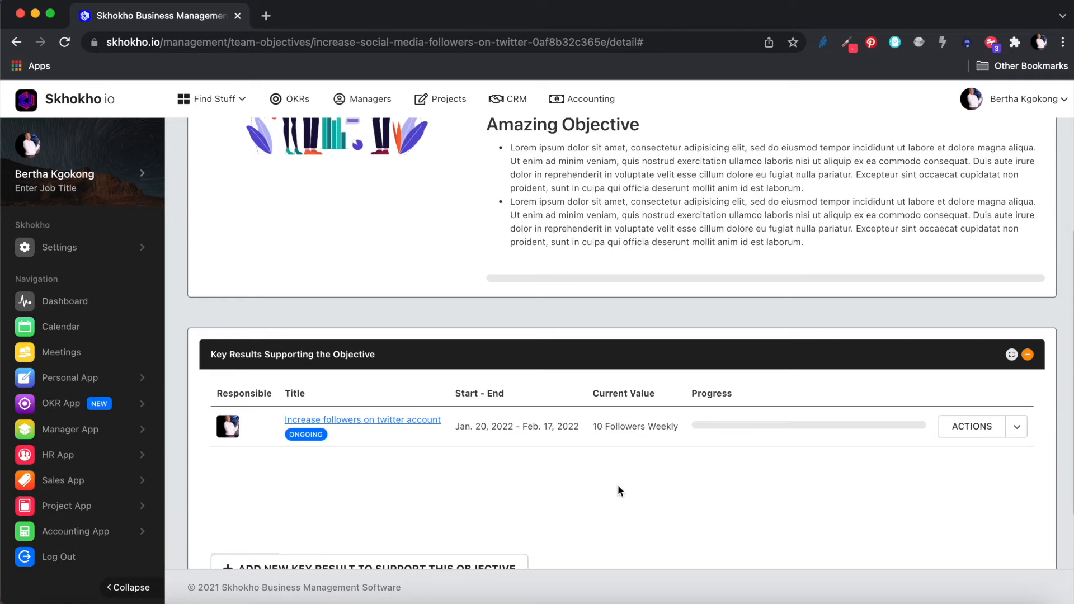
{"action": "scroll", "coordinate": [618, 490], "scroll_direction": "up", "scroll_amount": 3}
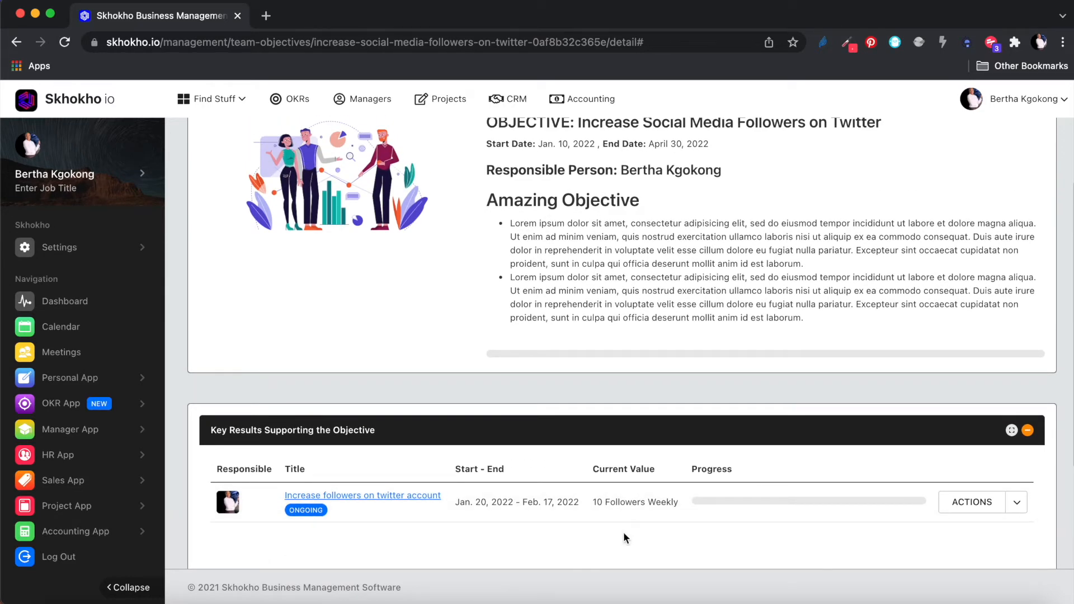
{"action": "scroll", "coordinate": [623, 531], "scroll_direction": "down", "scroll_amount": 1}
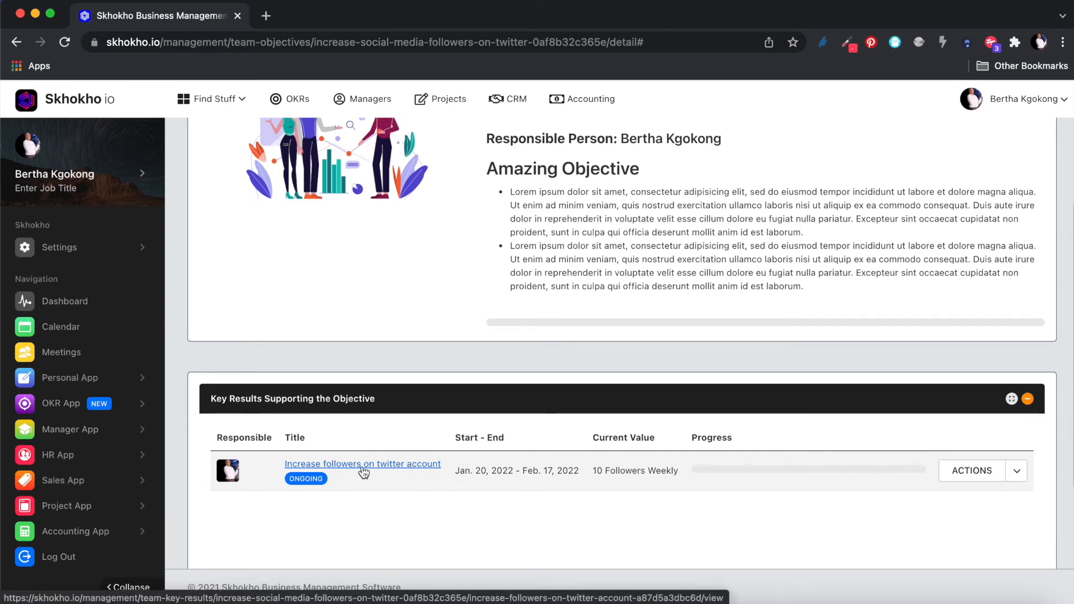
Open the detail page of the key result "Increase followers on twitter account" and dismiss the trial notice
{"action": "left_click", "coordinate": [1016, 471]}
{"action": "scroll", "coordinate": [1018, 476], "scroll_direction": "down", "scroll_amount": 1}
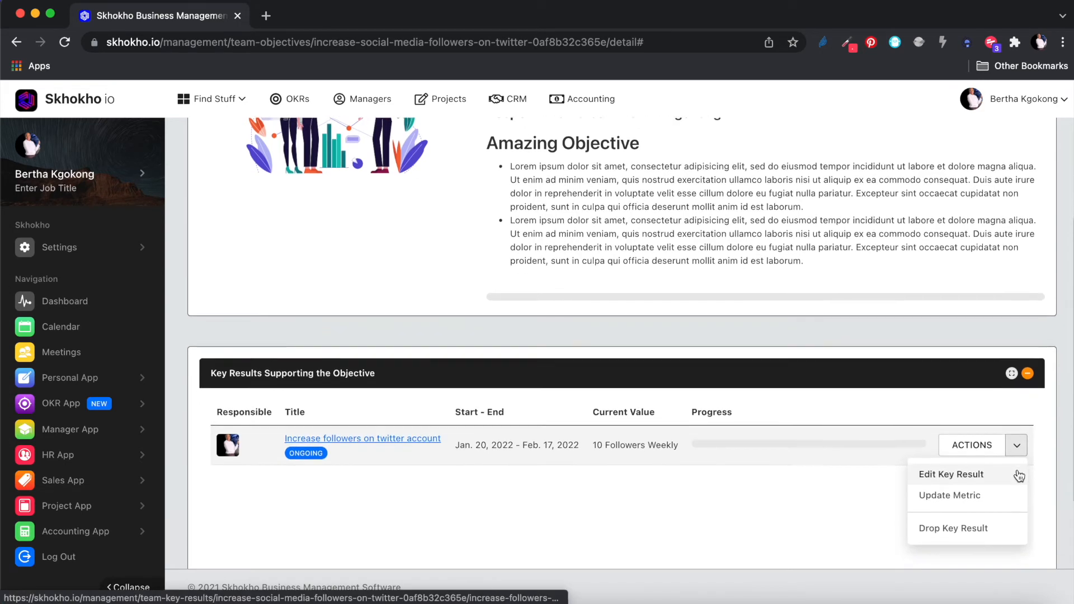
{"action": "left_click", "coordinate": [964, 468]}
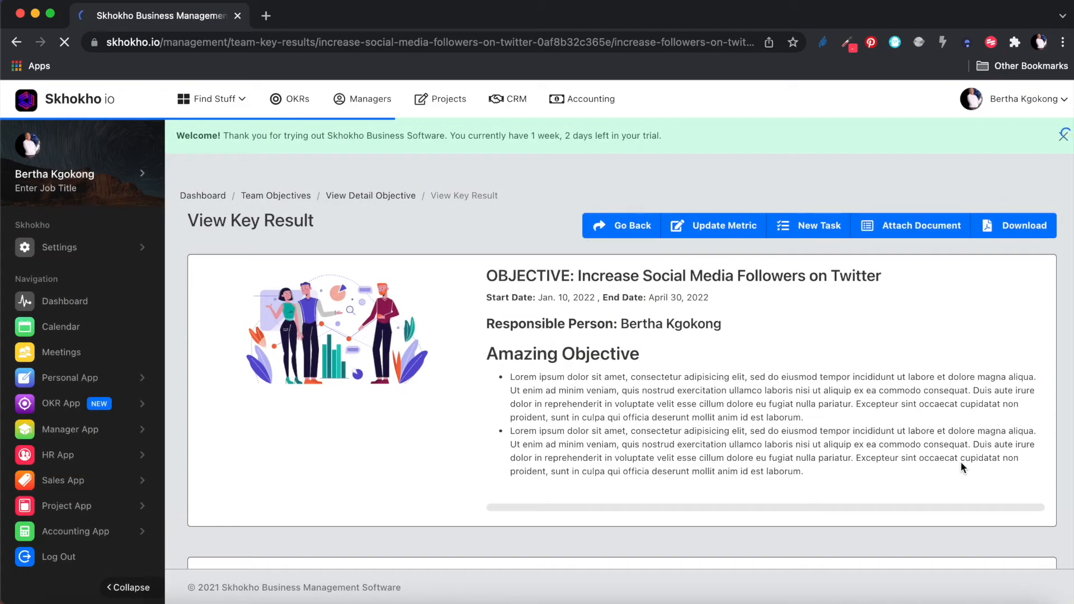
{"action": "scroll", "coordinate": [942, 439], "scroll_direction": "down", "scroll_amount": 1}
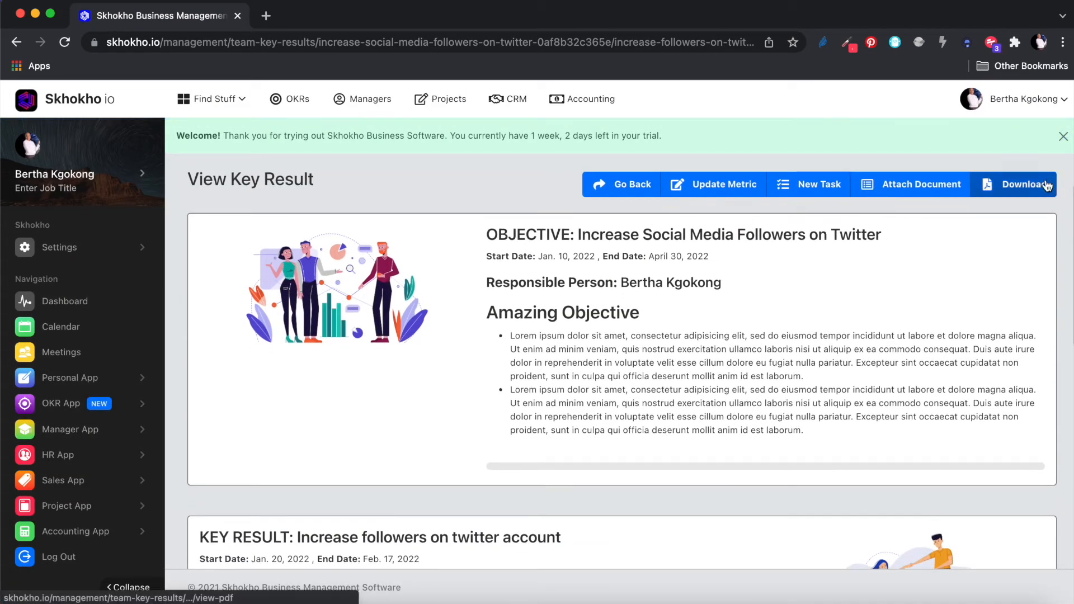
{"action": "left_click", "coordinate": [1062, 138]}
Prepare a metric update for the key result with the value 100 and the "Lorem ipsum" placeholder paragraph as comment
{"action": "scroll", "coordinate": [981, 308], "scroll_direction": "down", "scroll_amount": 5}
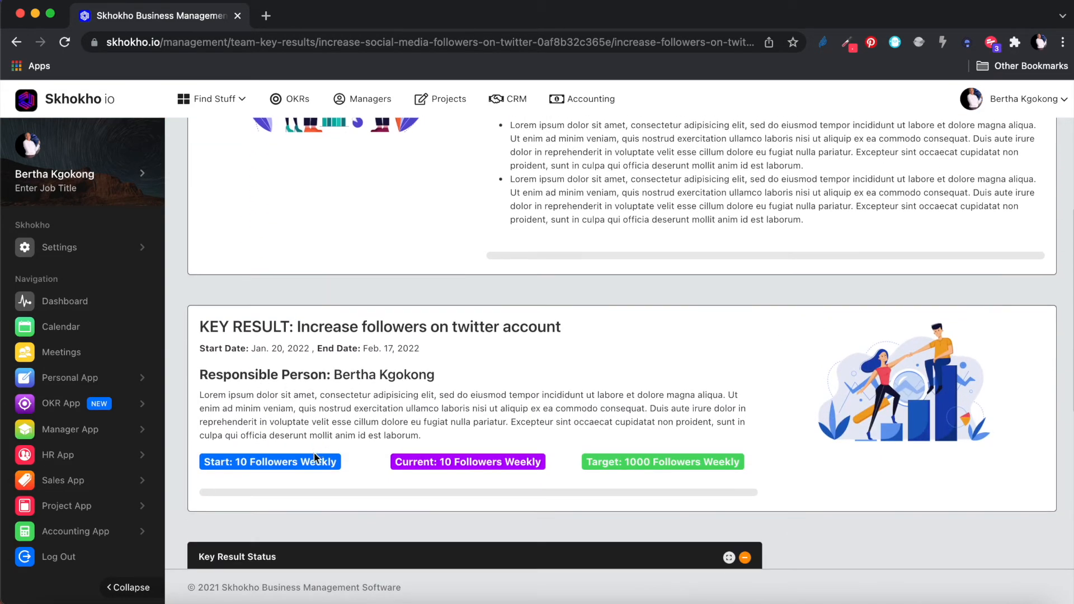
{"action": "scroll", "coordinate": [645, 470], "scroll_direction": "up", "scroll_amount": 5}
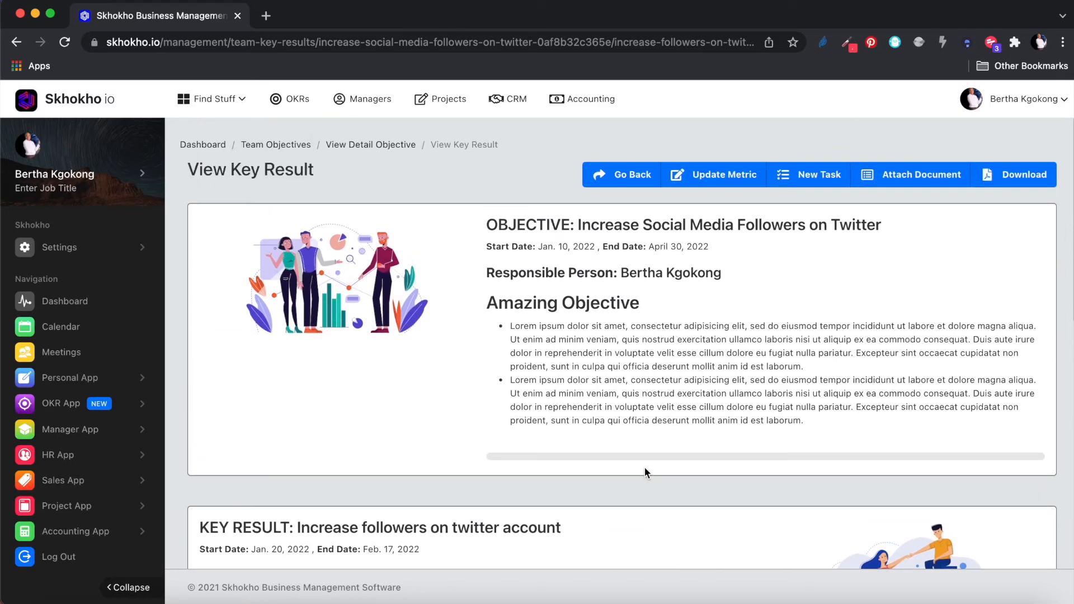
{"action": "left_click", "coordinate": [711, 177]}
{"action": "left_click", "coordinate": [582, 182]}
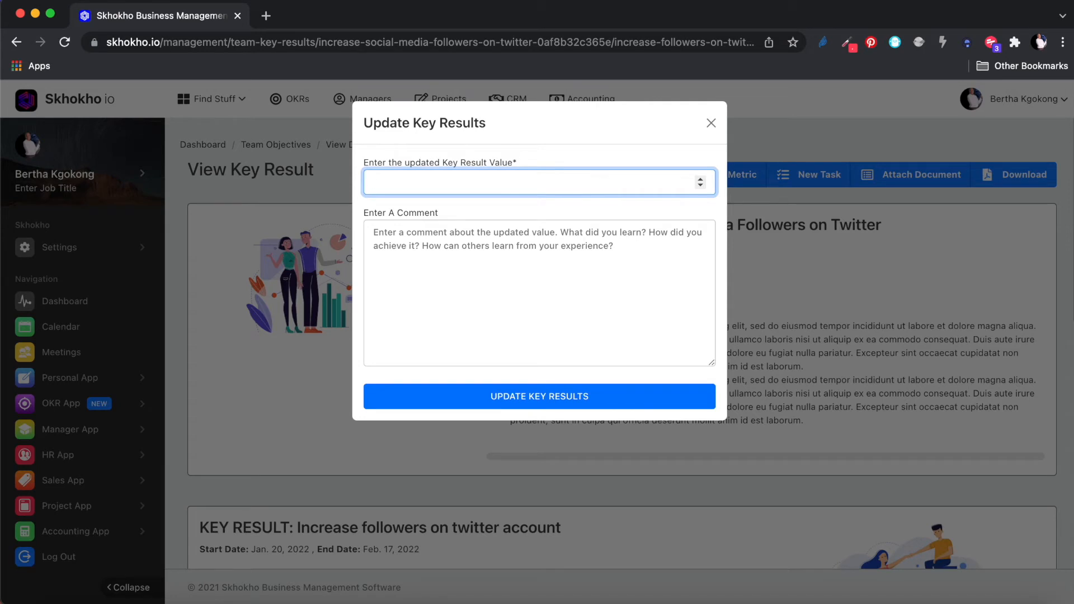
{"action": "left_click", "coordinate": [518, 268]}
{"action": "type", "text": "Lorem ipsum dolor sit amet, consectetur adipisicing elit, sed do eiusmod tempor incididunt ut labore et dolore magna aliqua. Ut enim ad minim veniam, quis nostrud exercitation ullamco laboris nisi ut aliquip ex ea commodo consequat. Duis aute irure dolor in reprehenderit in voluptate velit esse cillum dolore eu fugiat nulla pariatur. Excepteur sint occaecat cupidatat non proident, sunt in culpa qui officia deserunt mollit anim id est laborum."}
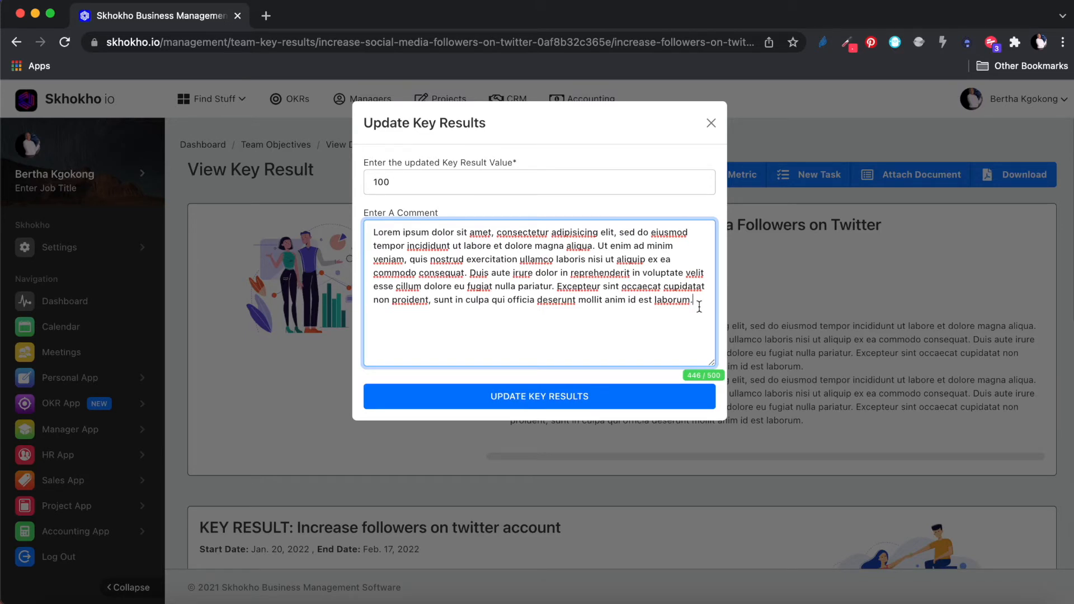
Submit the prepared metric update for the key result
{"action": "left_click", "coordinate": [554, 397]}
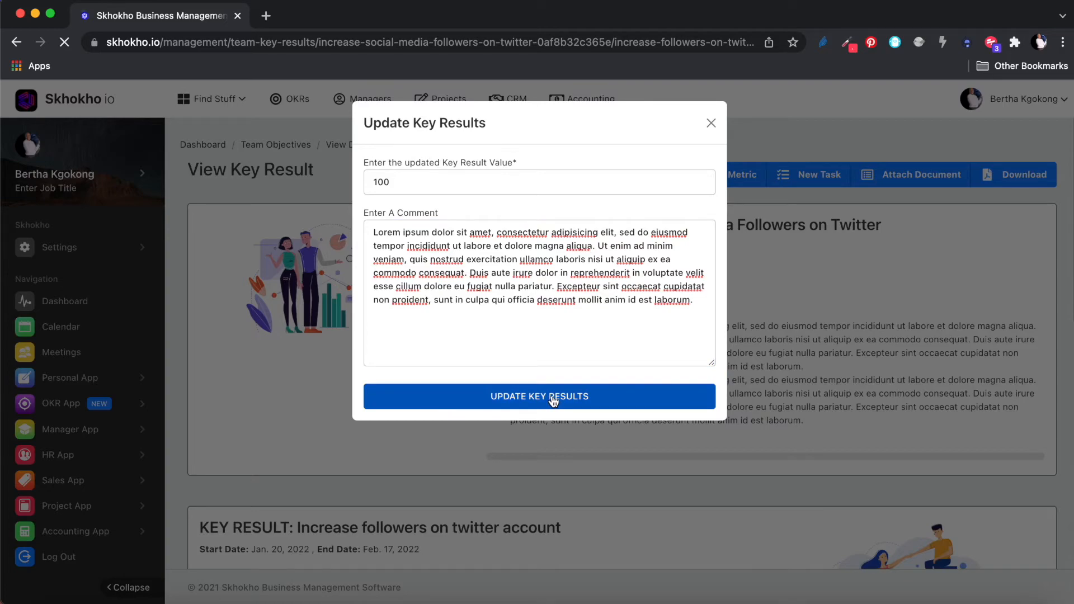
{"action": "left_click", "coordinate": [552, 415]}
{"action": "scroll", "coordinate": [551, 416], "scroll_direction": "down", "scroll_amount": 1}
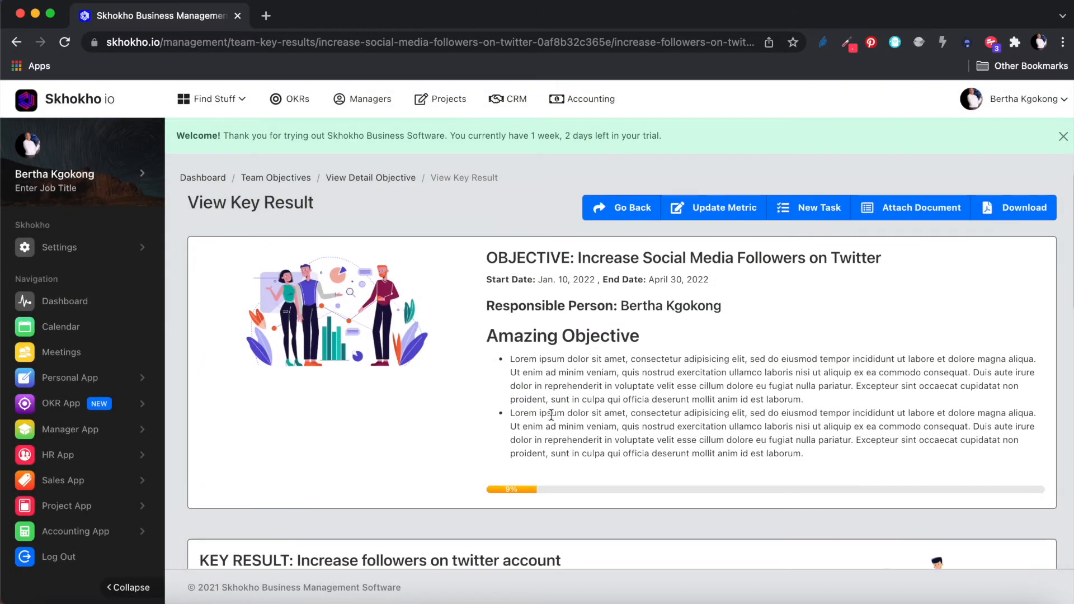
Review the objective's progress and the Key Result Status chart on the key result page, and dismiss the trial notice
{"action": "scroll", "coordinate": [518, 470], "scroll_direction": "down", "scroll_amount": 5}
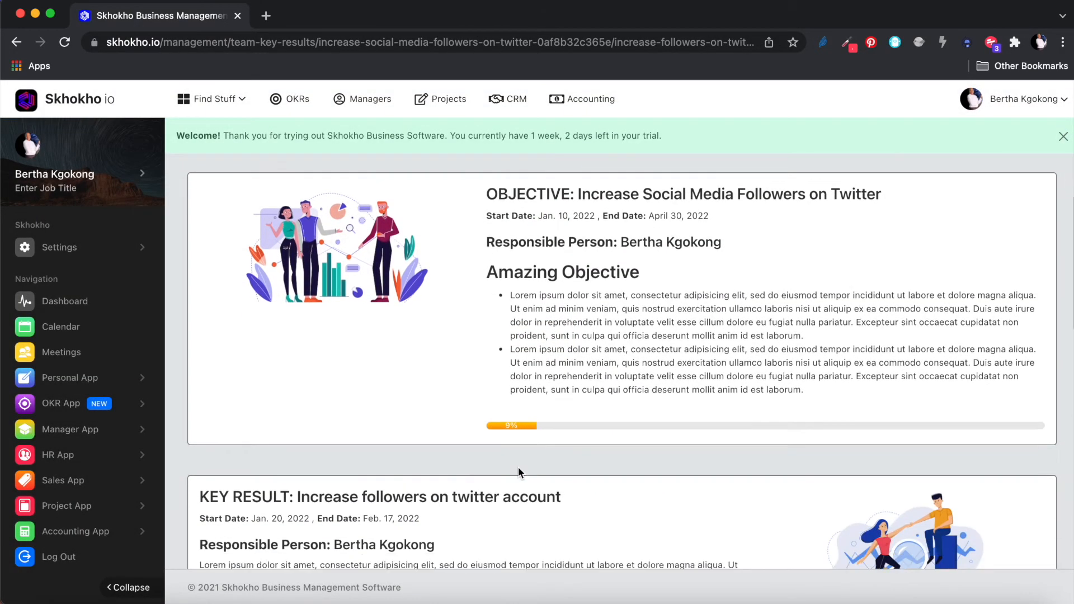
{"action": "scroll", "coordinate": [518, 471], "scroll_direction": "down", "scroll_amount": 6}
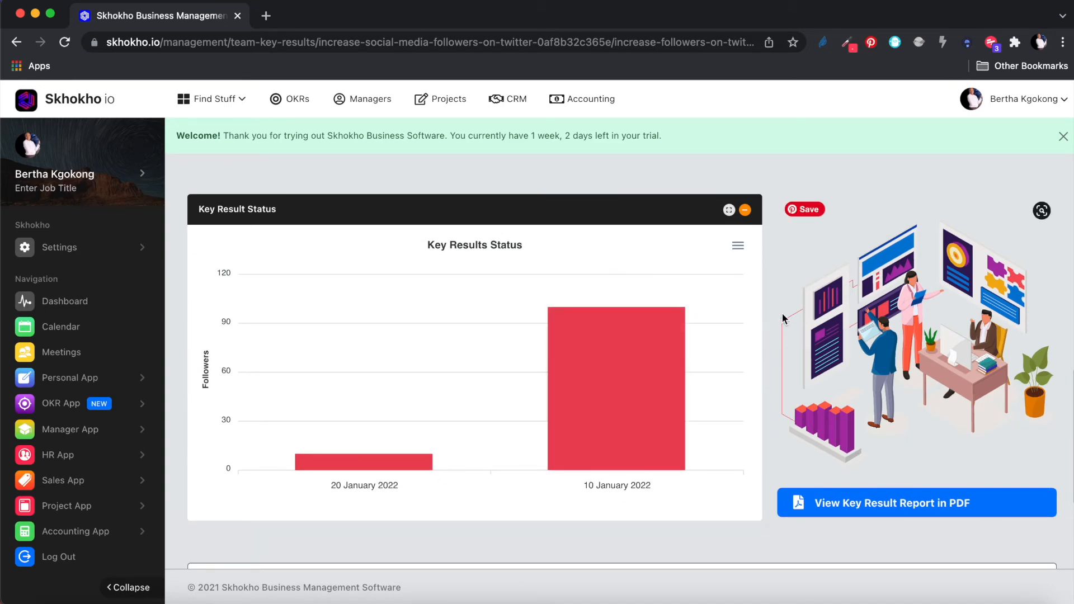
{"action": "scroll", "coordinate": [782, 317], "scroll_direction": "up", "scroll_amount": 12}
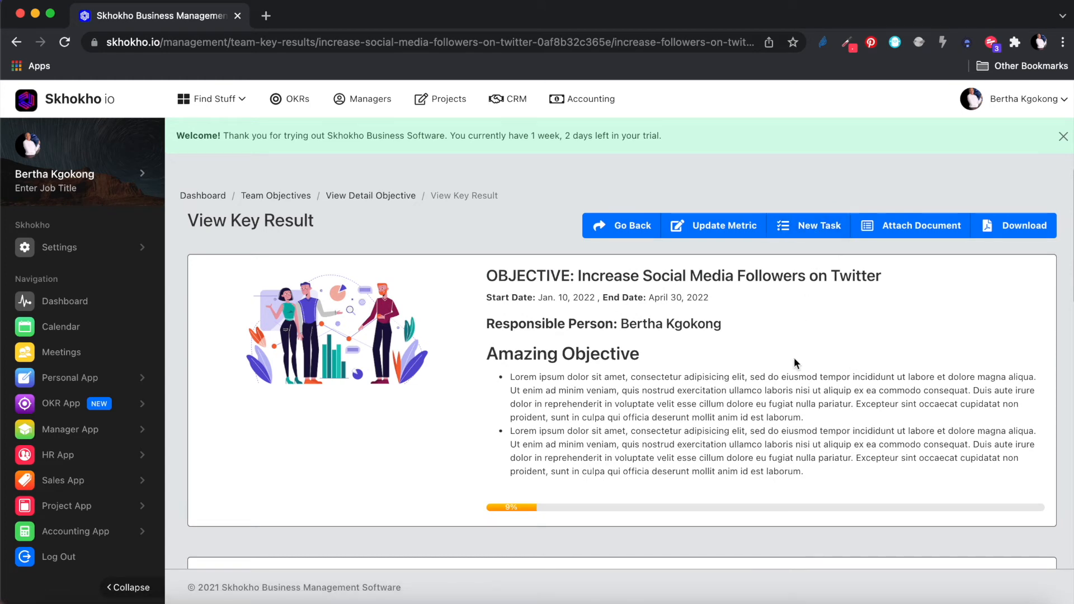
{"action": "scroll", "coordinate": [795, 361], "scroll_direction": "down", "scroll_amount": 1}
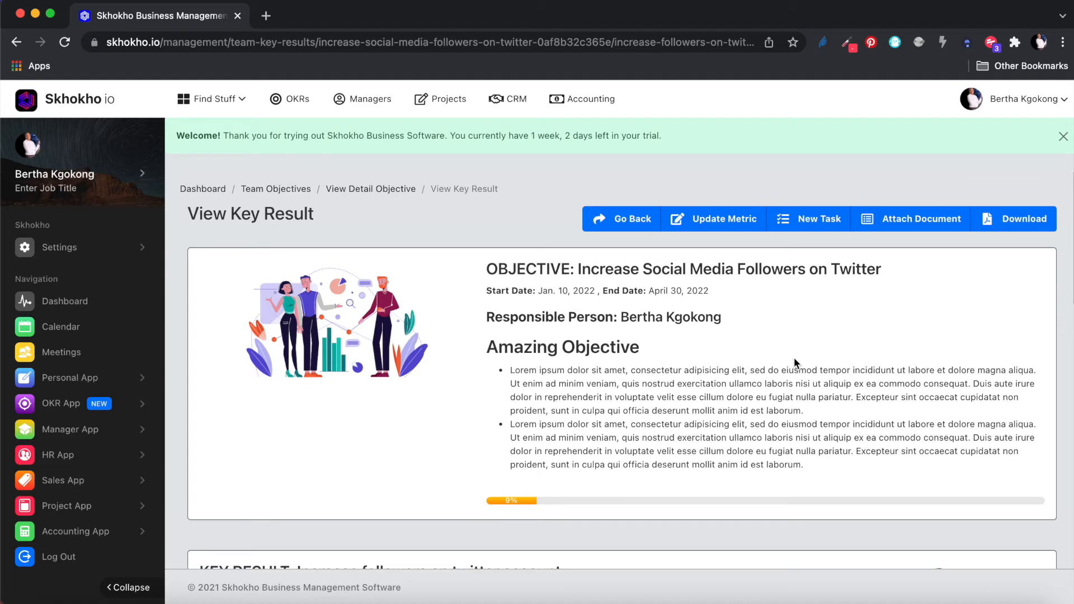
{"action": "left_click", "coordinate": [1063, 137]}
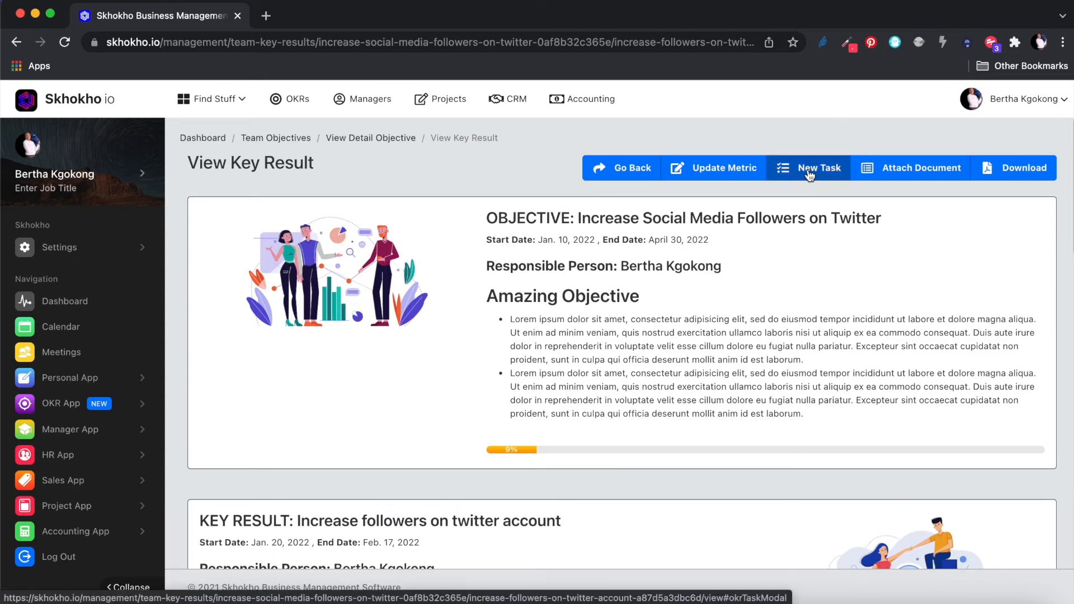
{"action": "scroll", "coordinate": [753, 402], "scroll_direction": "down", "scroll_amount": 10}
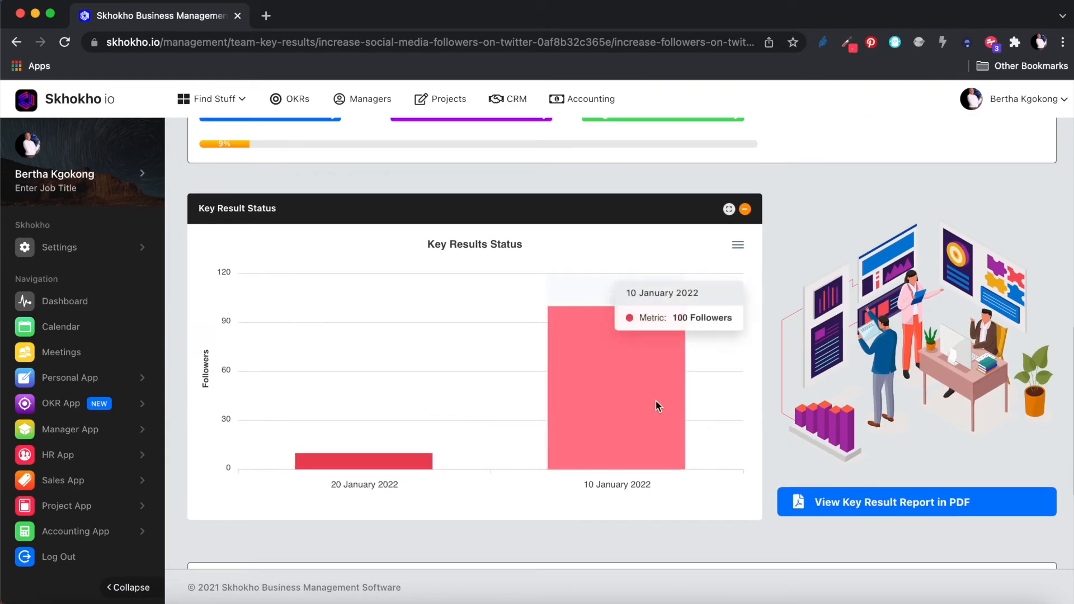
{"action": "scroll", "coordinate": [732, 366], "scroll_direction": "up", "scroll_amount": 10}
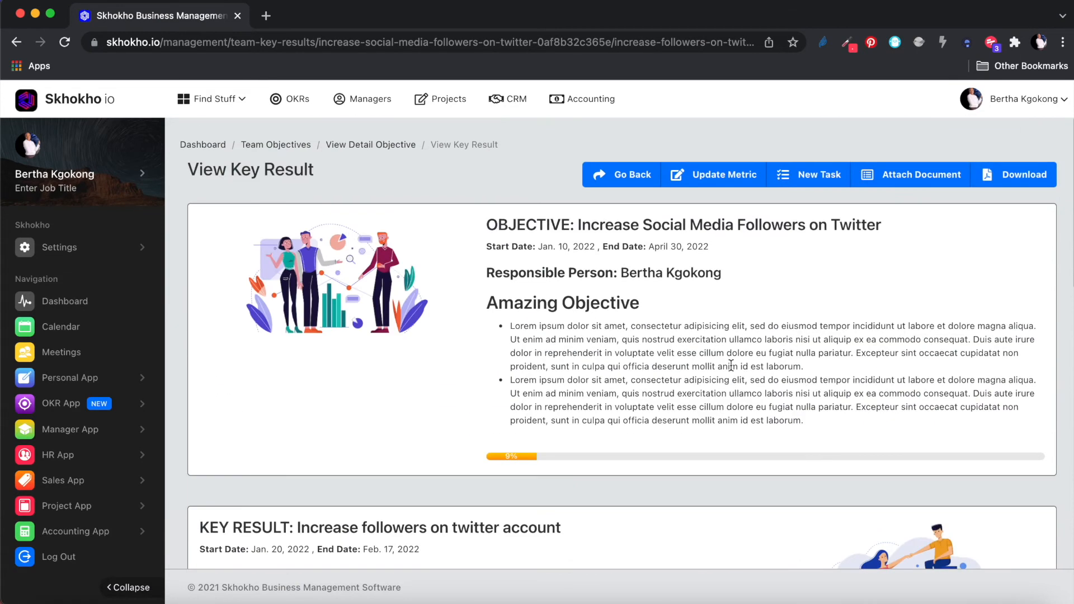
Start a new OKR task for the key result, choose its responsible person and title it "Automate posting"
{"action": "left_click", "coordinate": [814, 178]}
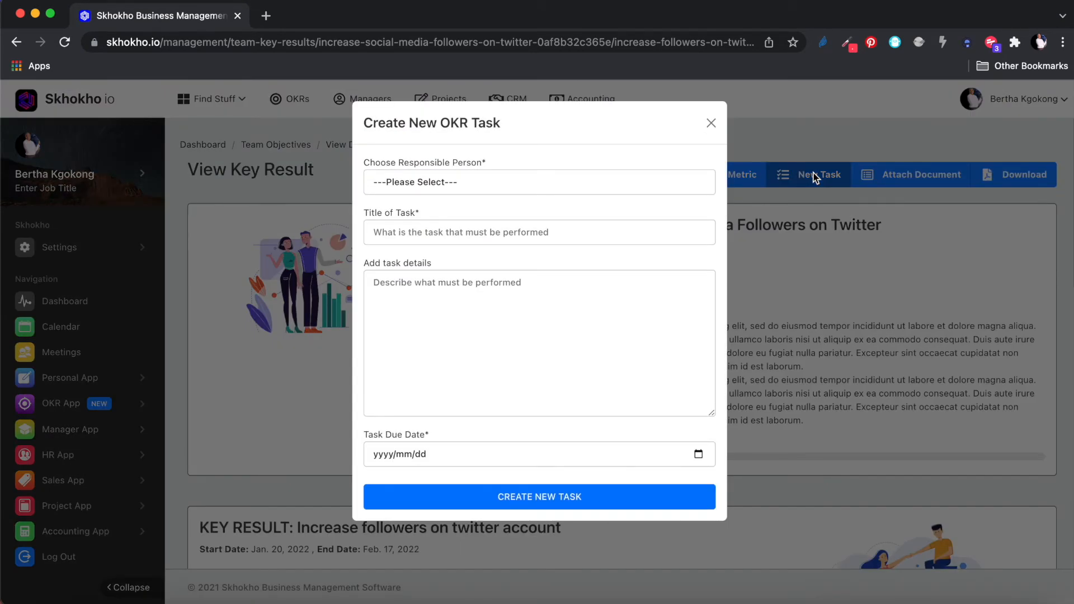
{"action": "left_click", "coordinate": [529, 187]}
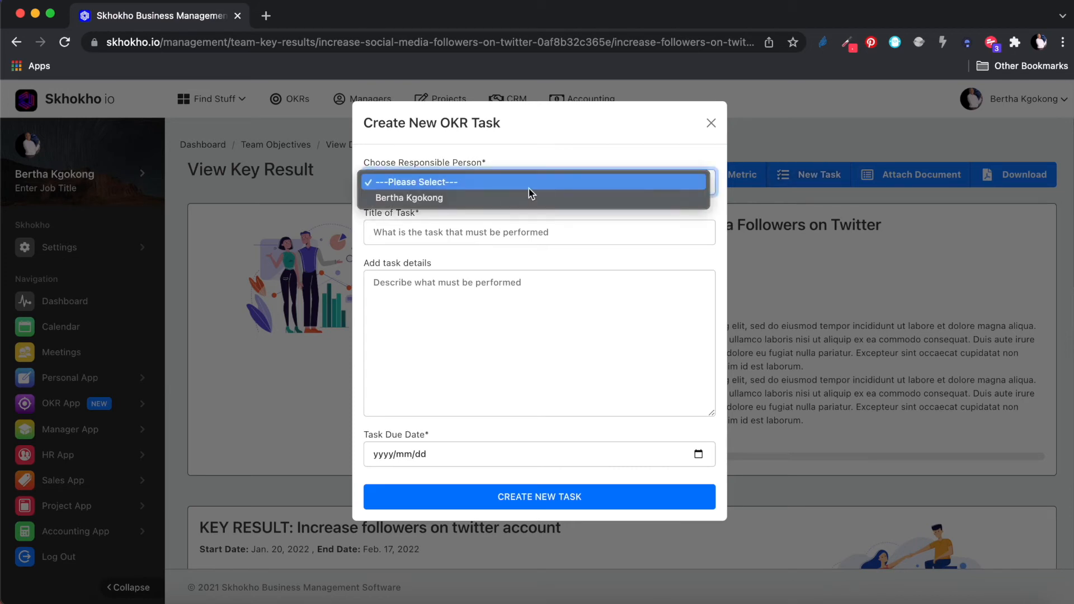
{"action": "left_click", "coordinate": [509, 203]}
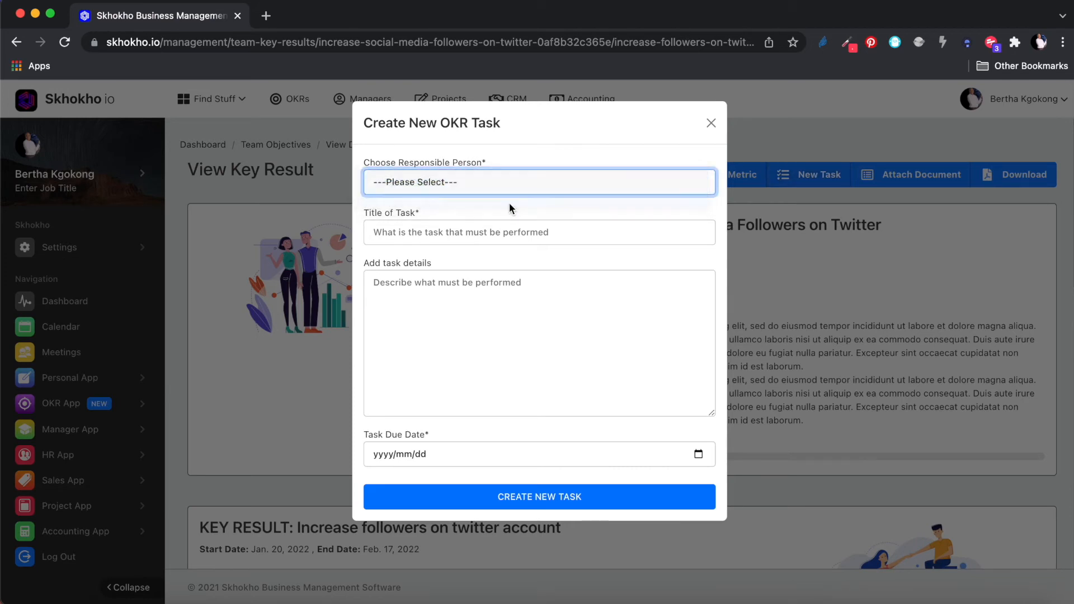
{"action": "left_click", "coordinate": [470, 233]}
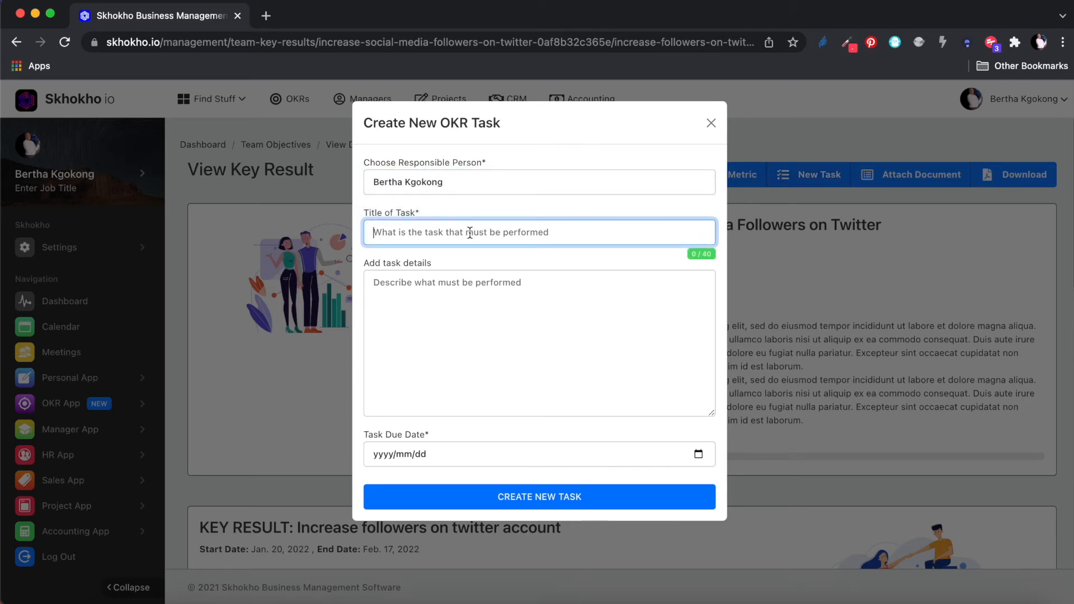
{"action": "type", "text": "Au"}
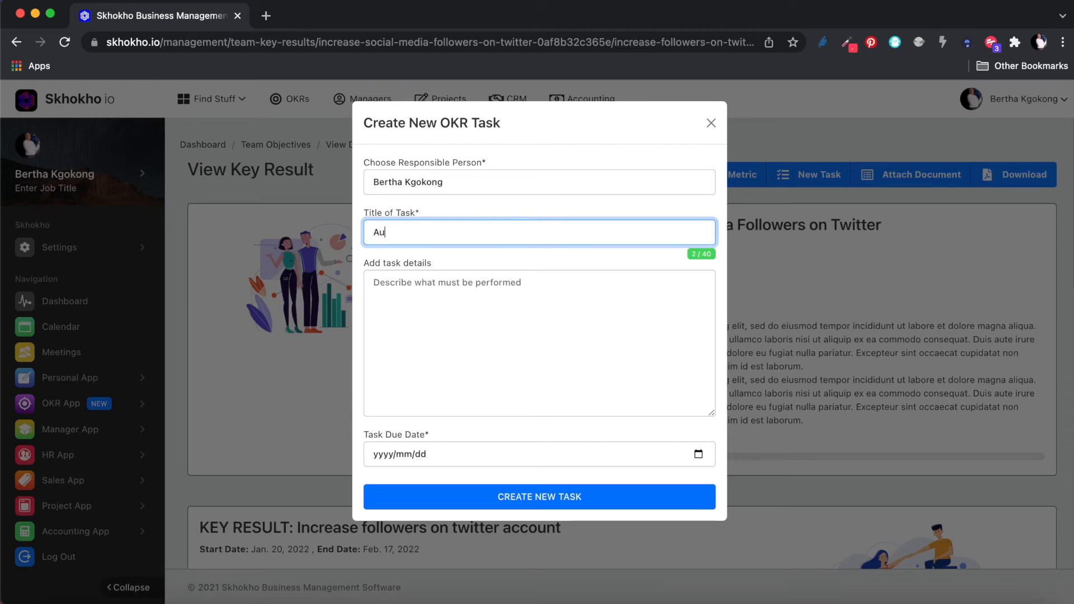
{"action": "type", "text": "tomate posting"}
Create the task with the "Lorem ipsum" placeholder text as details and 2022/01/21 as due date
{"action": "left_click", "coordinate": [464, 282]}
{"action": "type", "text": "Lorem ipsum dolor sit amet, consectetur adipisicing elit, sed do eiusmod tempor incididunt ut labore et dolore magna aliqua. Ut enim ad minim veniam, quis nostrud exercitation ullamco laboris nisi ut"}
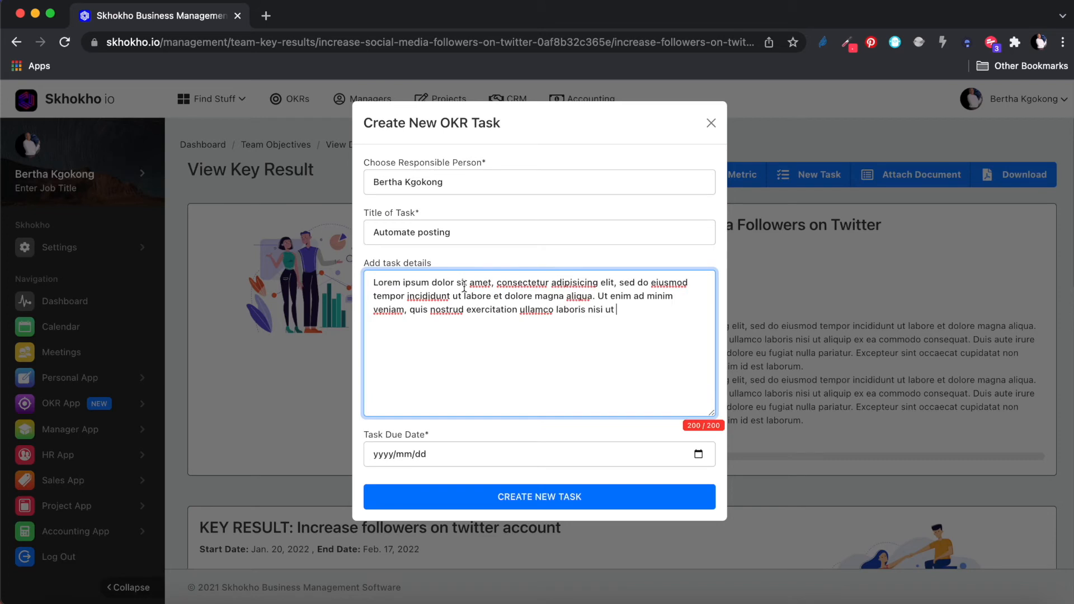
{"action": "key", "text": "BackSpace"}
{"action": "left_click", "coordinate": [698, 454]}
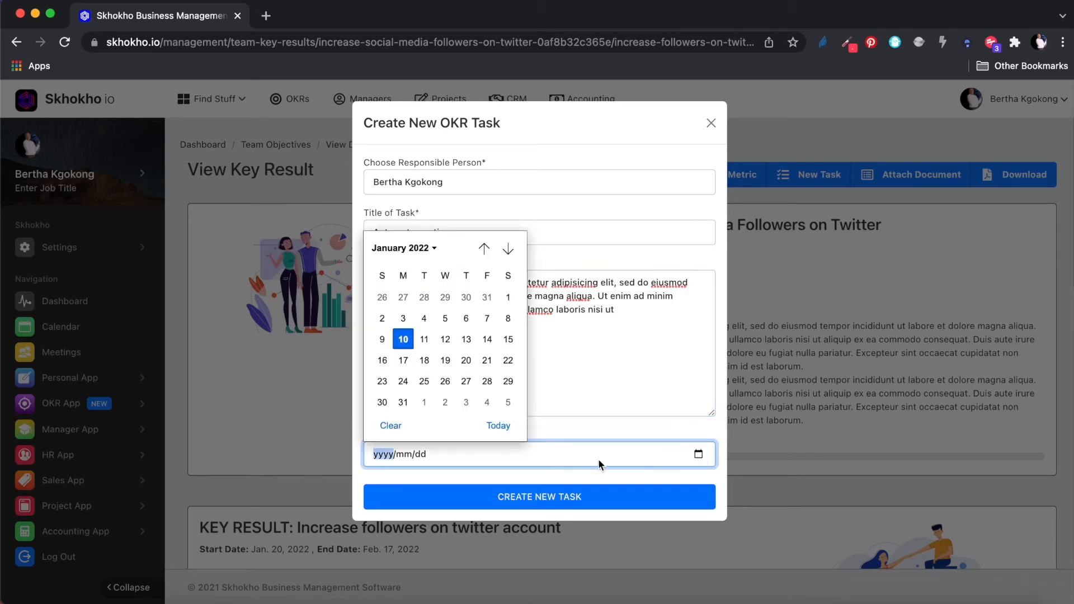
{"action": "left_click", "coordinate": [488, 360]}
{"action": "left_click", "coordinate": [542, 497]}
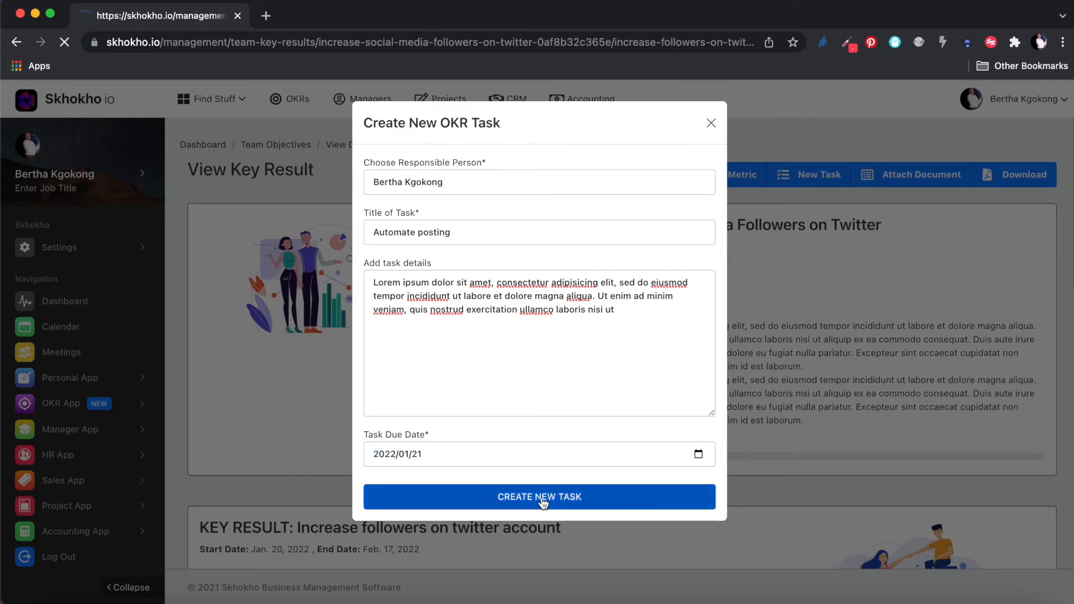
{"action": "left_click", "coordinate": [539, 422]}
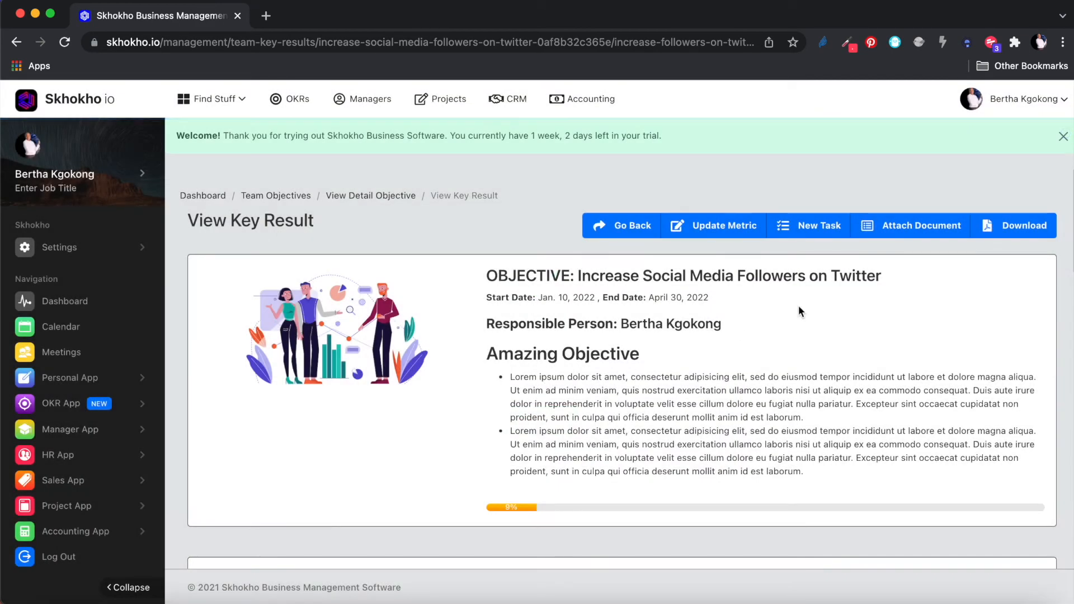
Check the new task among the key result's assigned OKR tasks and view the OKR App's available pages
{"action": "scroll", "coordinate": [839, 399], "scroll_direction": "down", "scroll_amount": 10}
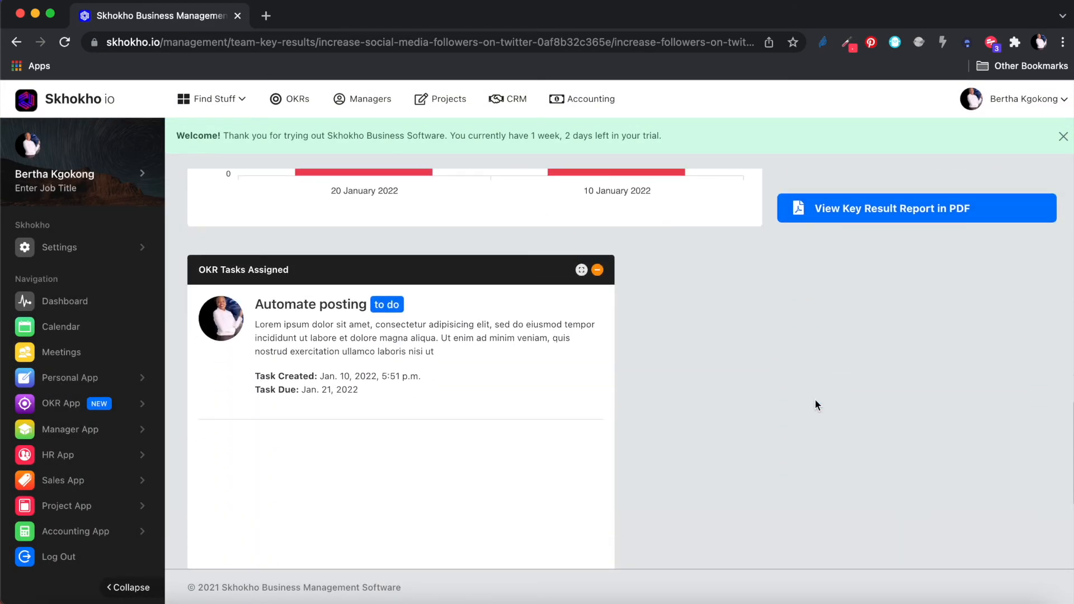
{"action": "left_click", "coordinate": [73, 404]}
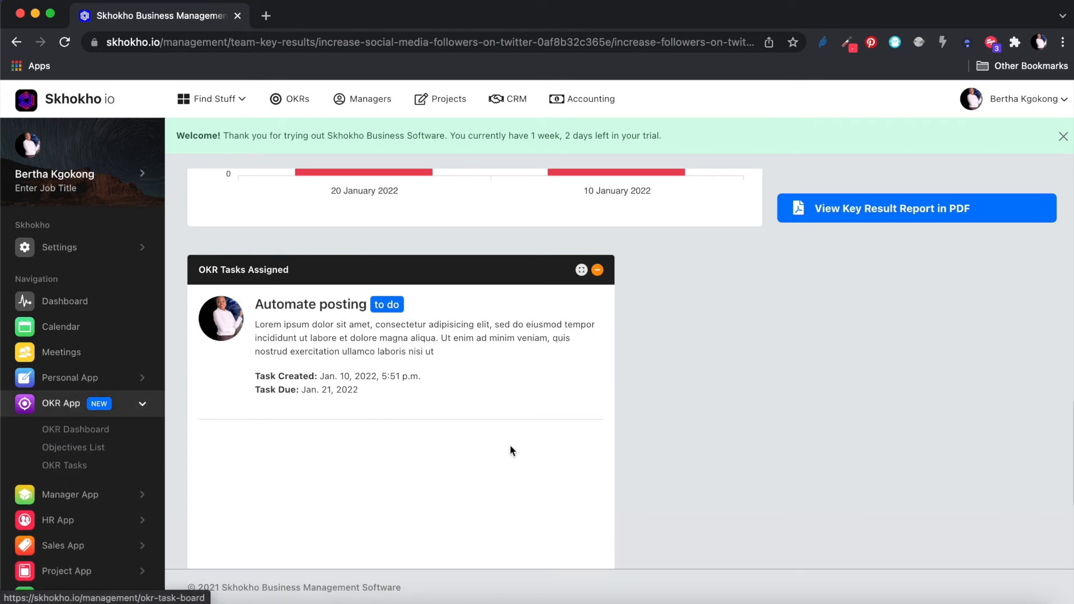
{"action": "scroll", "coordinate": [619, 421], "scroll_direction": "up", "scroll_amount": 1}
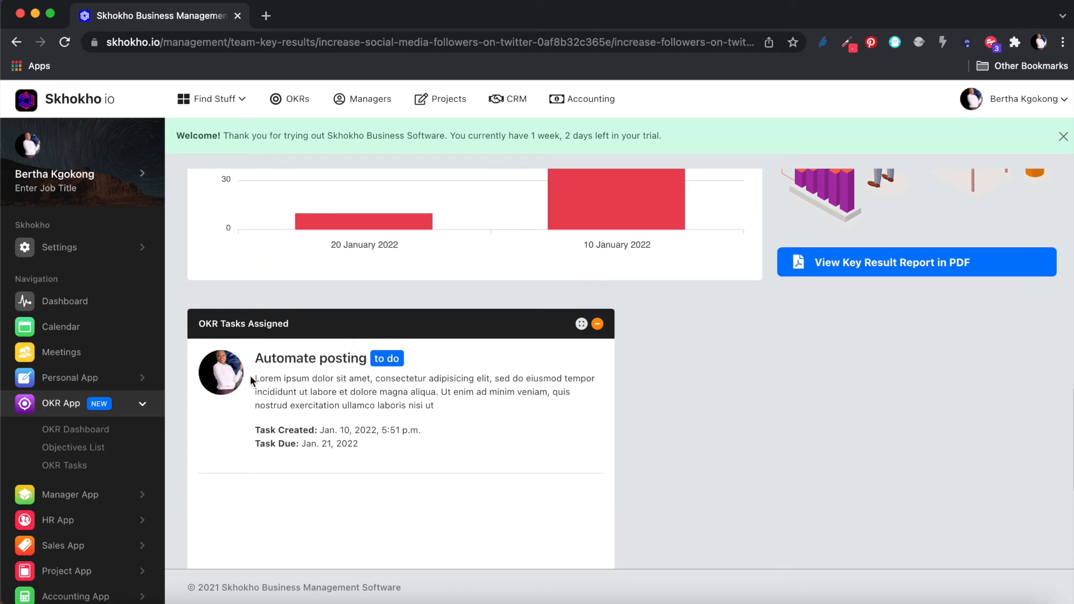
{"action": "left_click", "coordinate": [144, 403]}
{"action": "scroll", "coordinate": [696, 398], "scroll_direction": "up", "scroll_amount": 7}
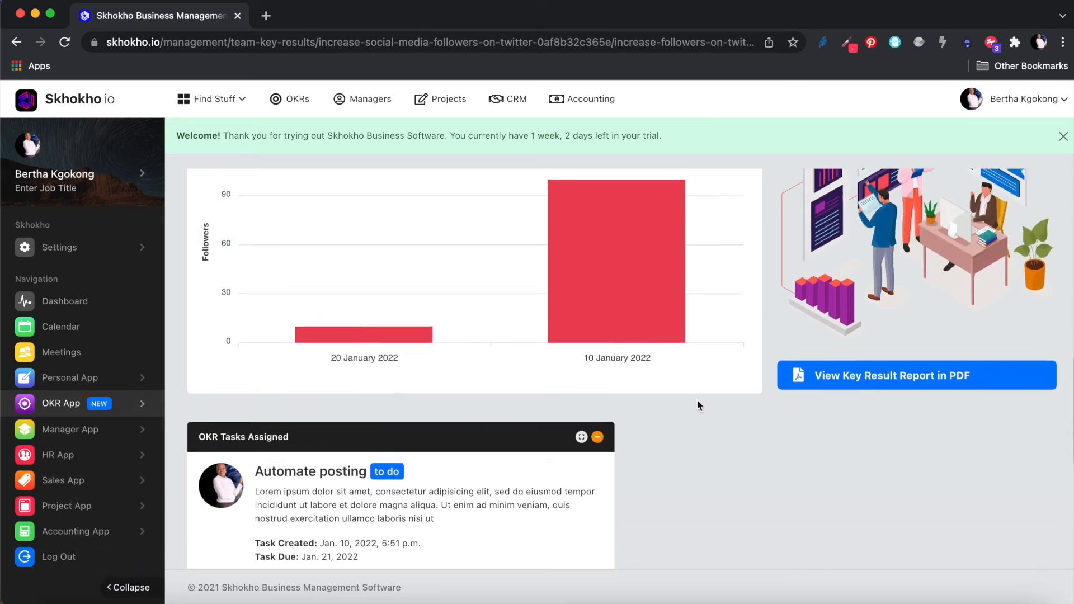
{"action": "scroll", "coordinate": [697, 399], "scroll_direction": "up", "scroll_amount": 8}
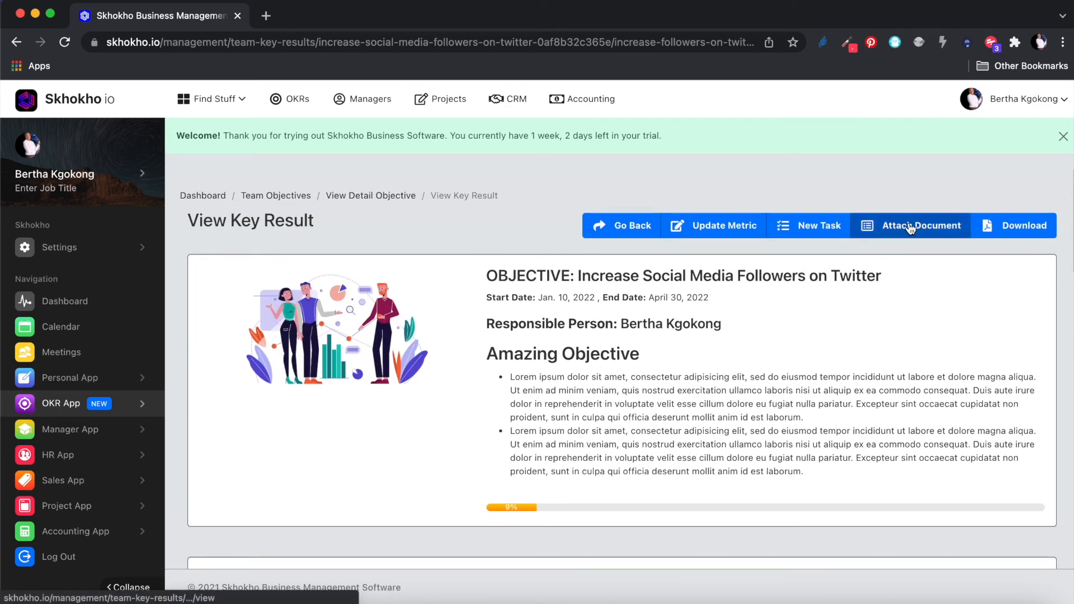
View SocialTrends2022_Report_en.pdf in the PDF viewer and inspect the key result's supporting document upload form without uploading anything
{"action": "scroll", "coordinate": [889, 307], "scroll_direction": "down", "scroll_amount": 1}
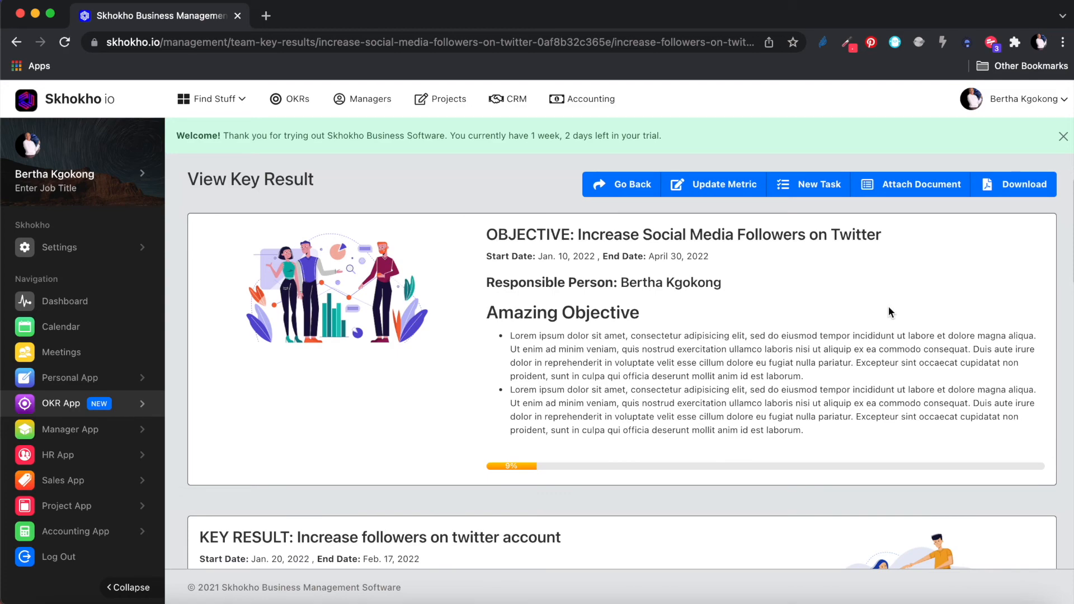
{"action": "key", "text": "ctrl+Right"}
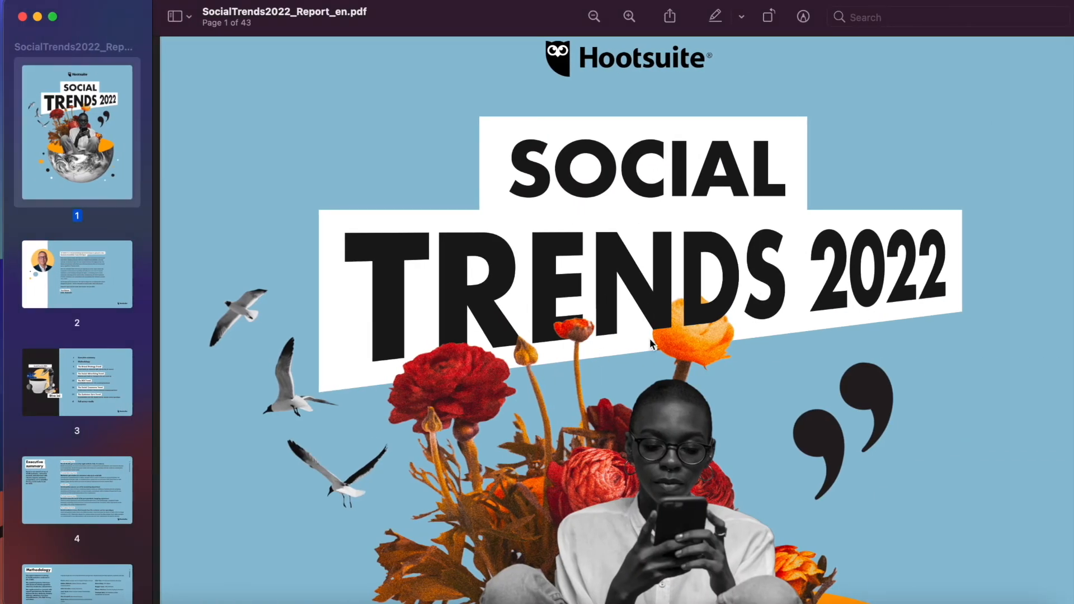
{"action": "key", "text": "ctrl+Left"}
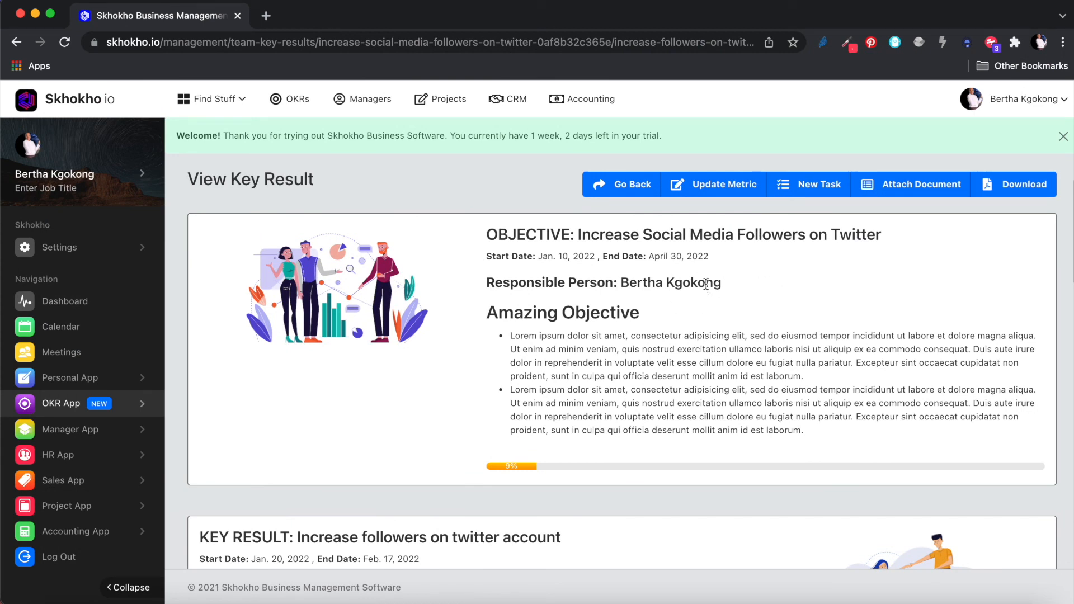
{"action": "left_click", "coordinate": [918, 189]}
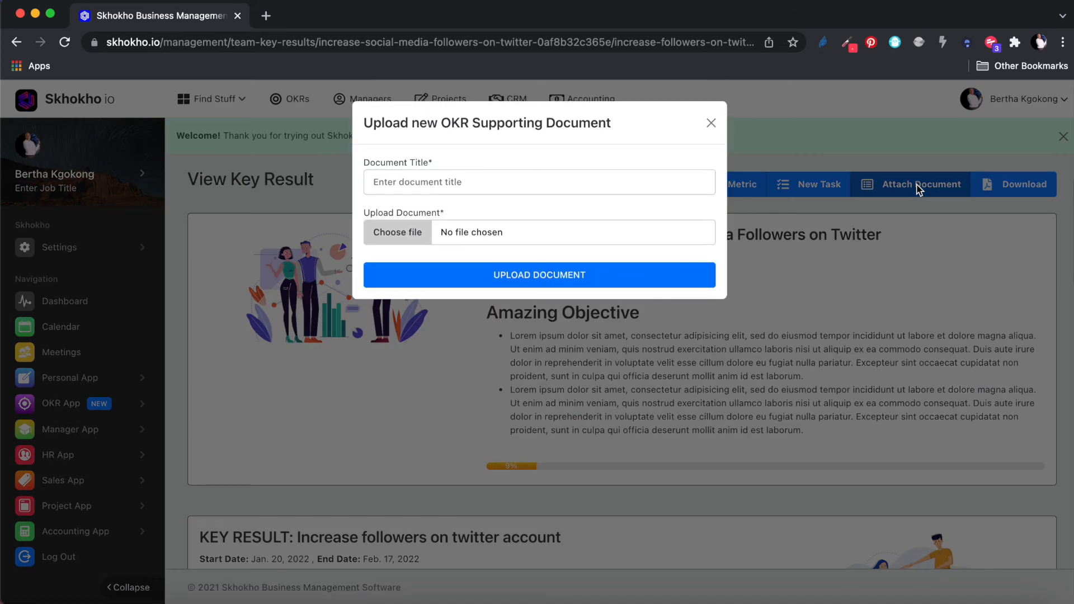
{"action": "left_click", "coordinate": [503, 183]}
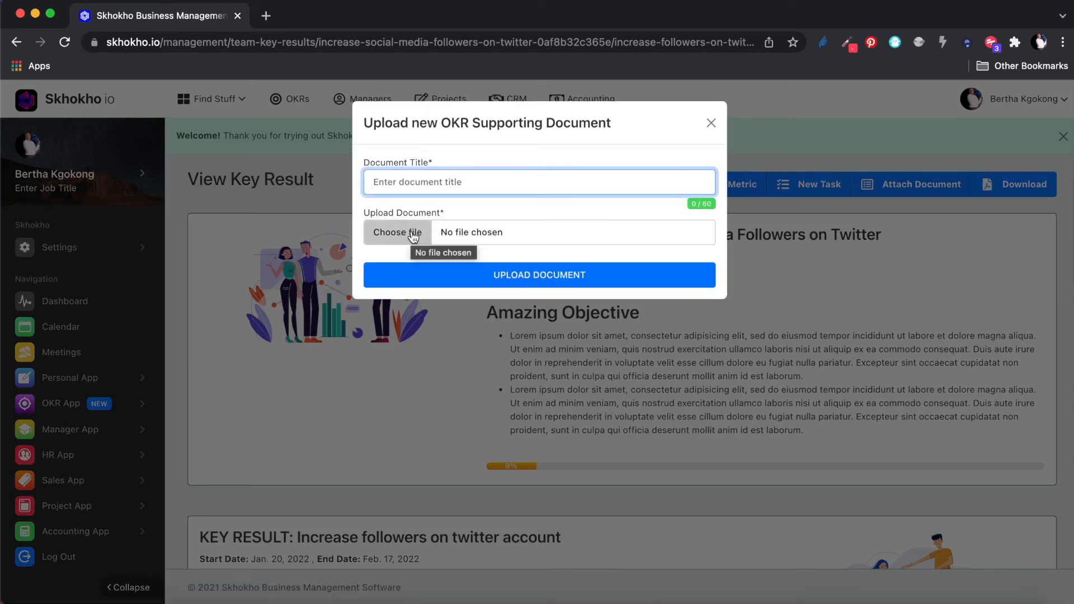
{"action": "left_click", "coordinate": [713, 124]}
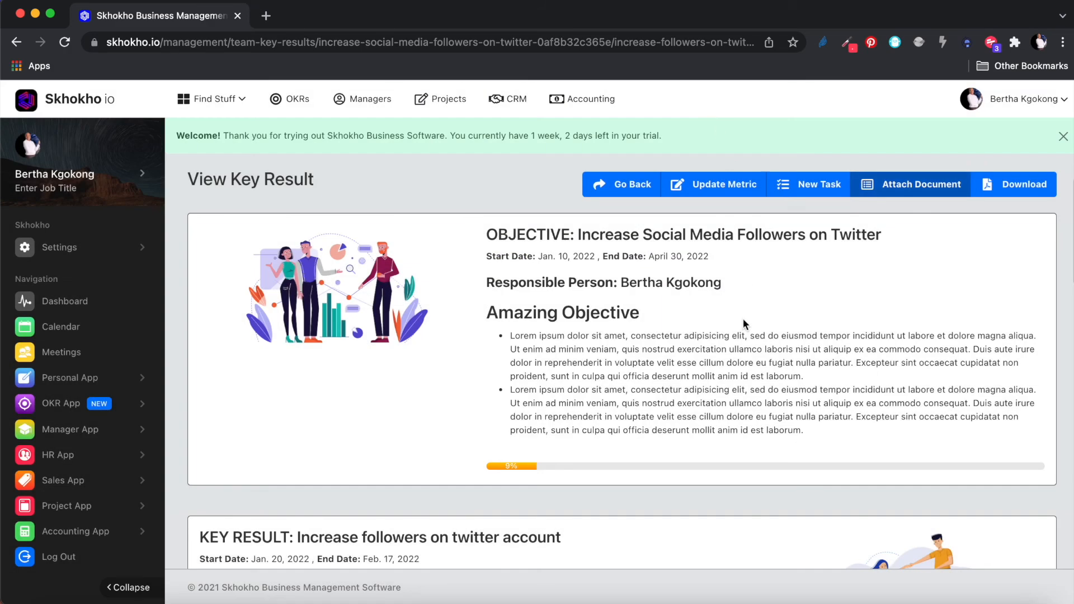
Open the key result's downloadable PDF report in a new tab and return to the objective's detail page
{"action": "right_click", "coordinate": [1013, 190]}
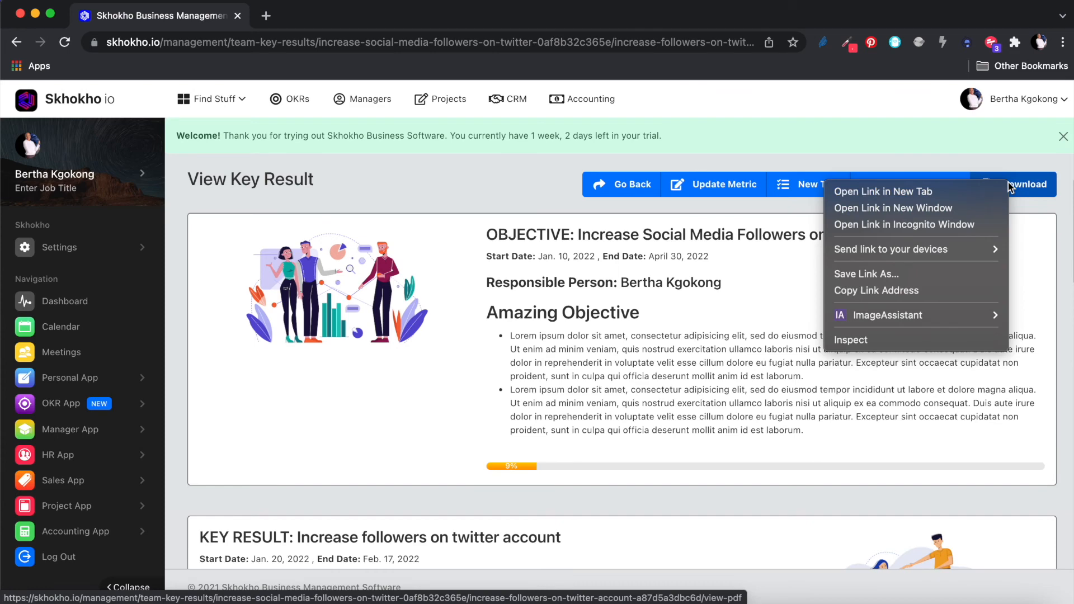
{"action": "left_click", "coordinate": [956, 193]}
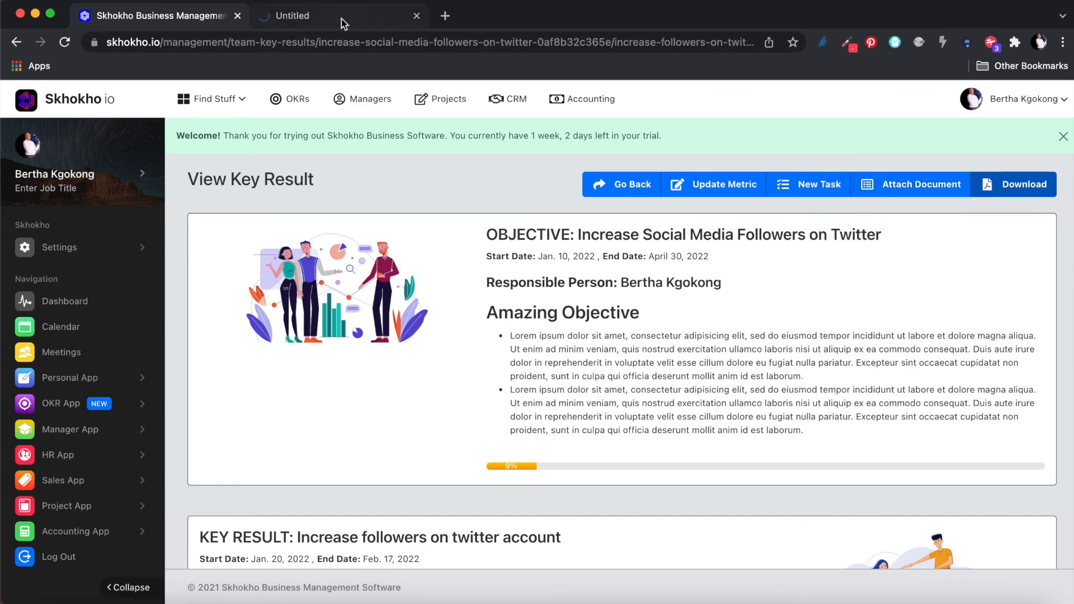
{"action": "left_click", "coordinate": [617, 190]}
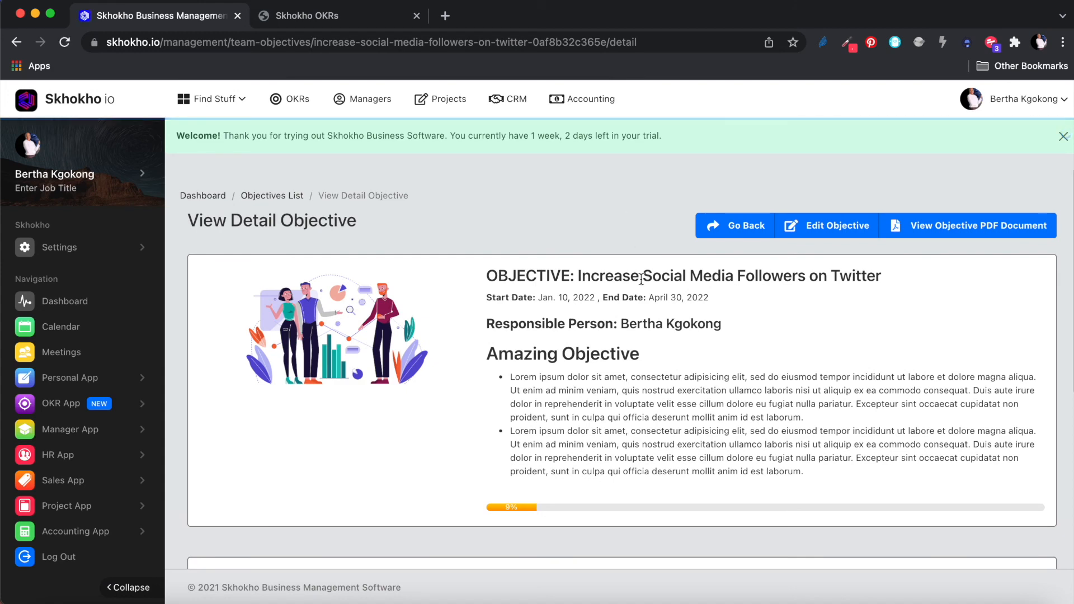
Review the objective's overall progress and the current value and progress of its supporting key result
{"action": "scroll", "coordinate": [641, 278], "scroll_direction": "down", "scroll_amount": 3}
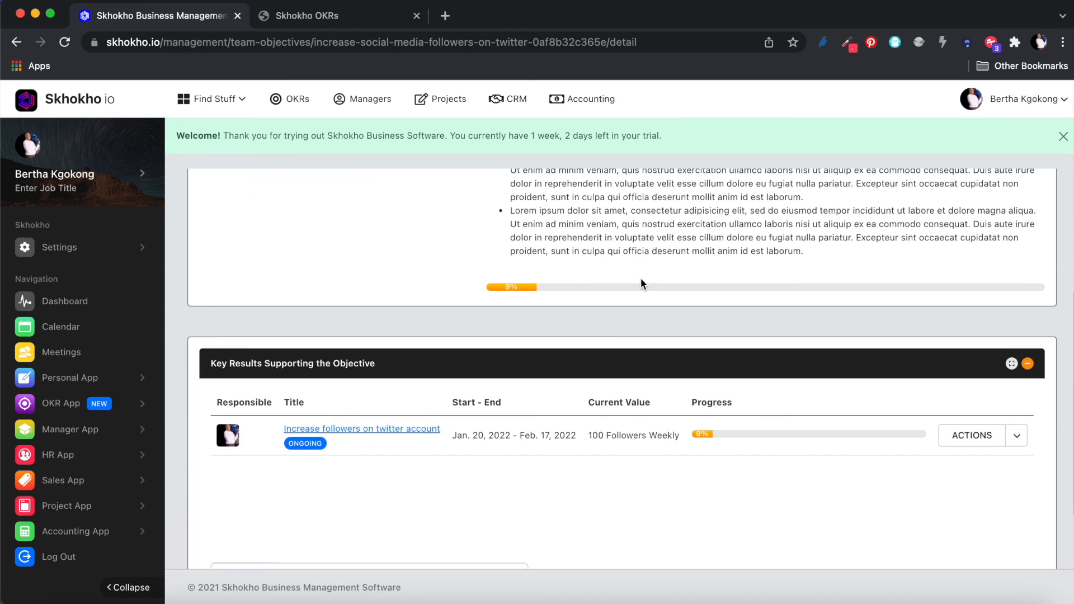
{"action": "scroll", "coordinate": [641, 278], "scroll_direction": "up", "scroll_amount": 3}
{"action": "scroll", "coordinate": [522, 375], "scroll_direction": "down", "scroll_amount": 3}
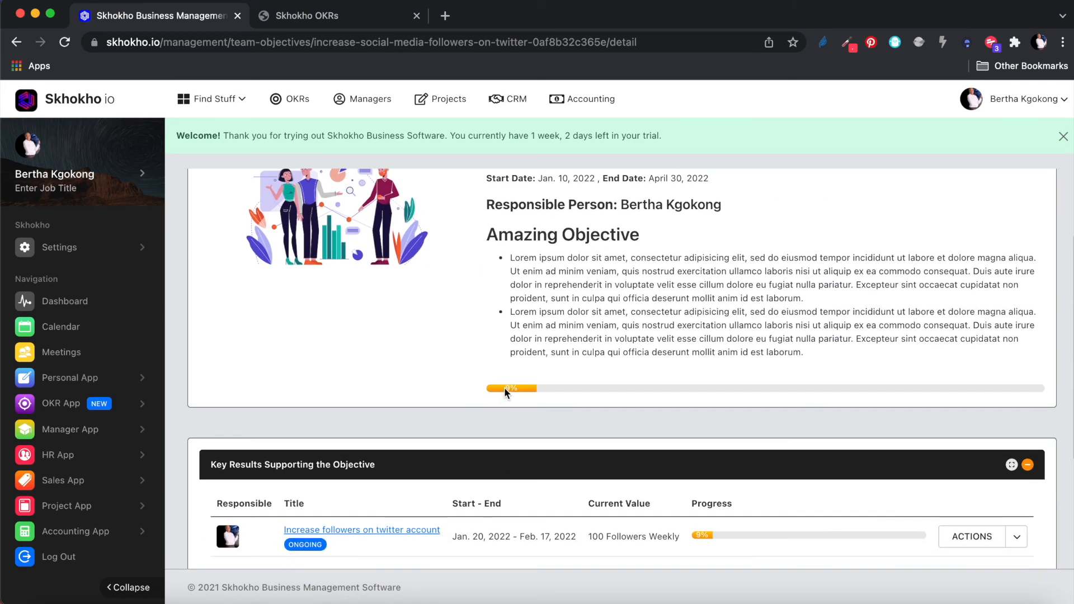
{"action": "scroll", "coordinate": [506, 389], "scroll_direction": "down", "scroll_amount": 2}
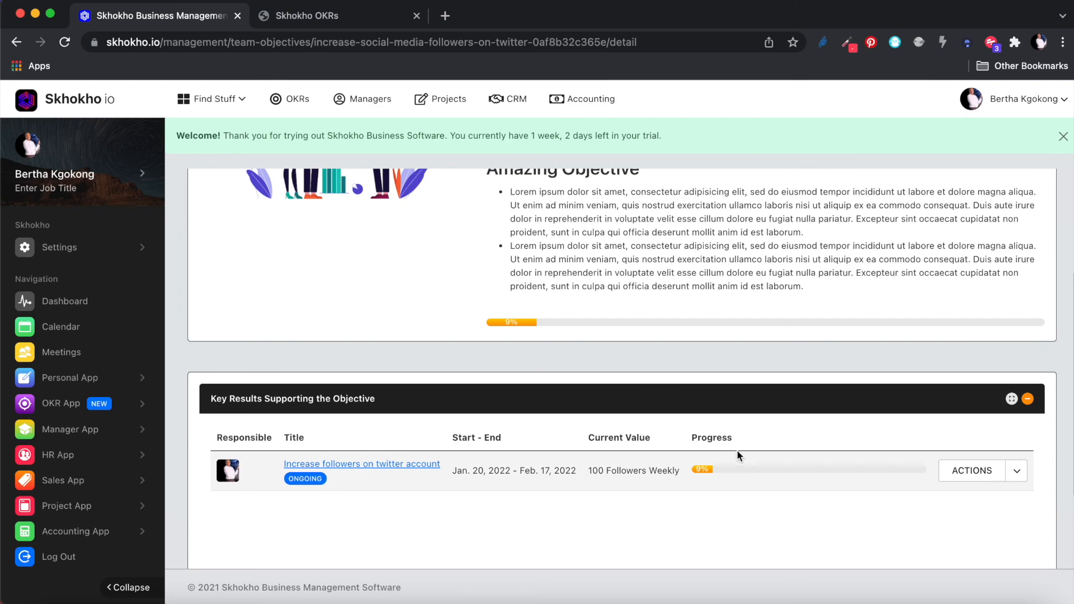
{"action": "scroll", "coordinate": [918, 474], "scroll_direction": "up", "scroll_amount": 5}
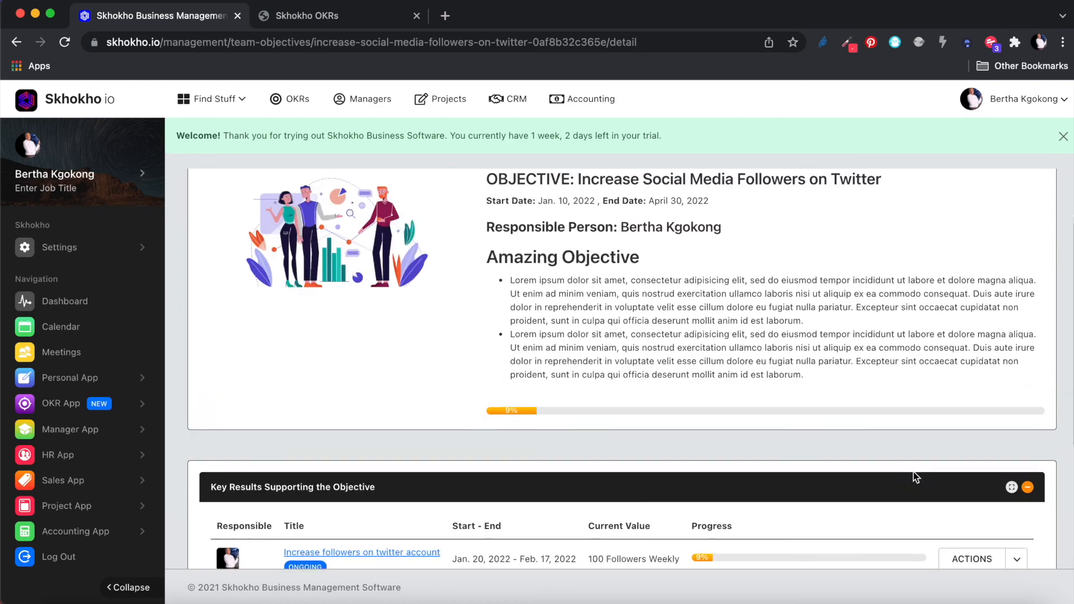
Return to the objectives list, dismiss the trial notice and view the actions available for the Twitter followers objective
{"action": "left_click", "coordinate": [743, 227]}
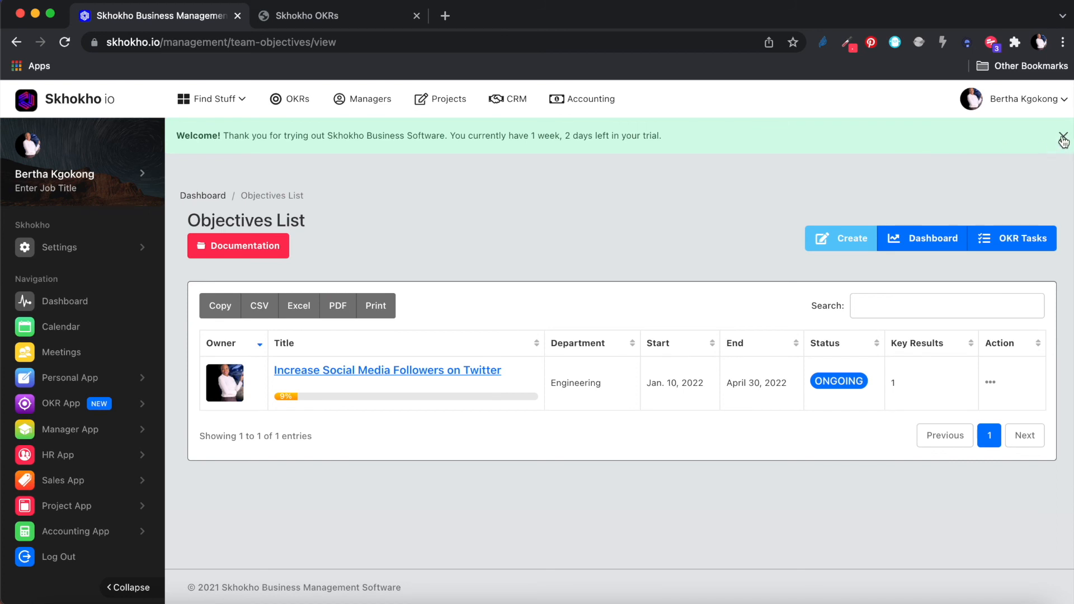
{"action": "left_click", "coordinate": [1063, 140]}
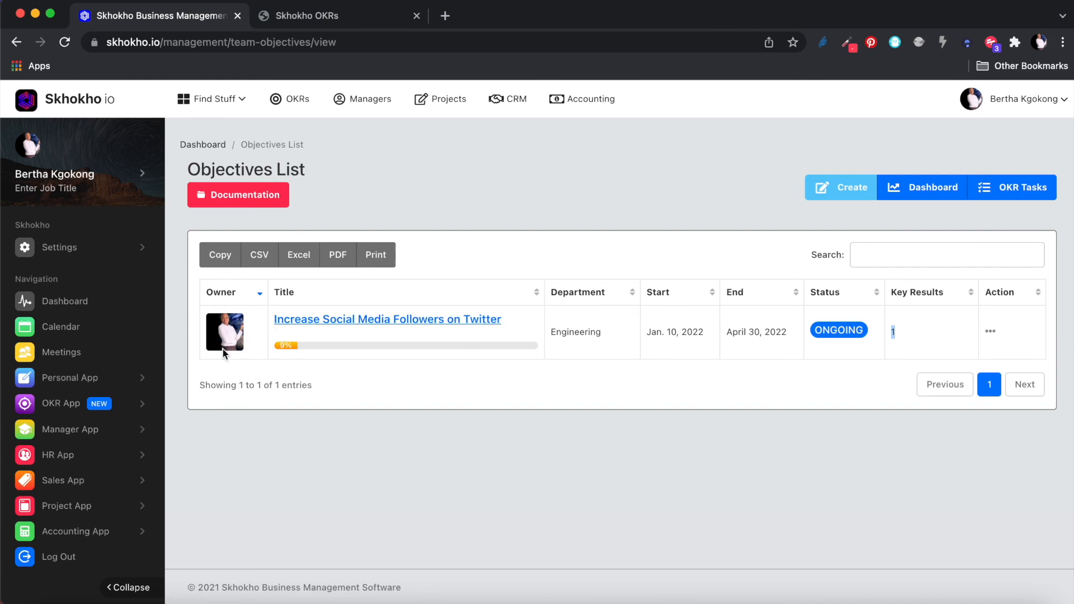
{"action": "left_click", "coordinate": [406, 451]}
{"action": "left_click", "coordinate": [994, 333]}
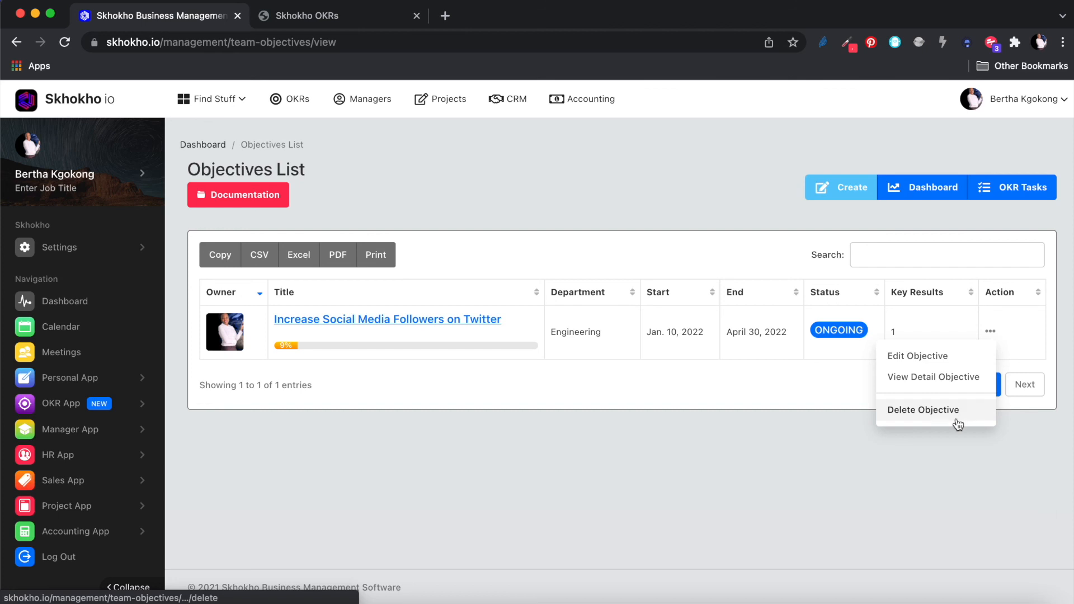
{"action": "left_click", "coordinate": [935, 457]}
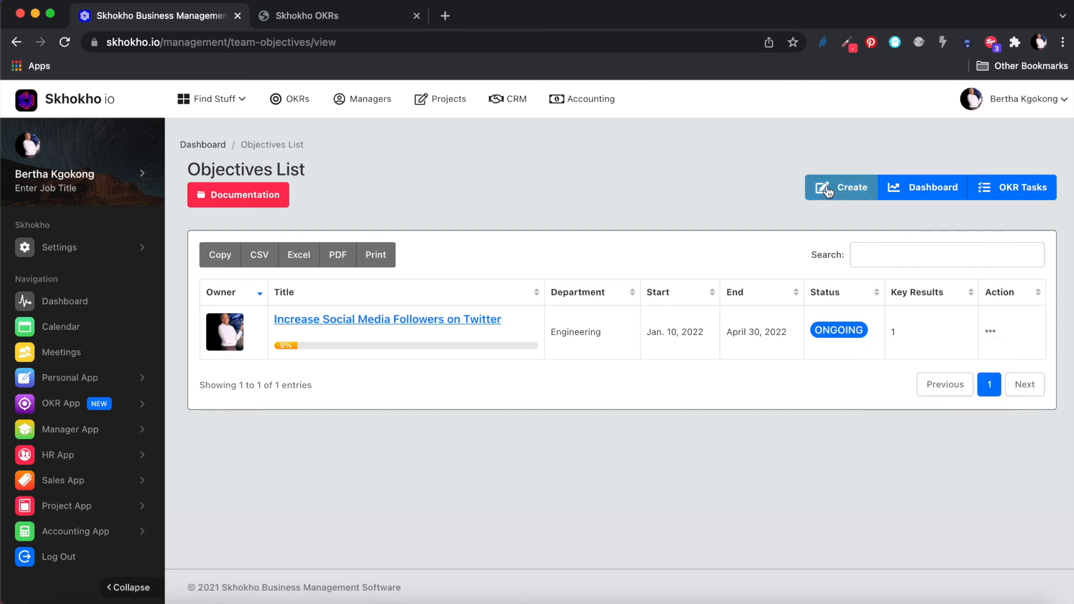